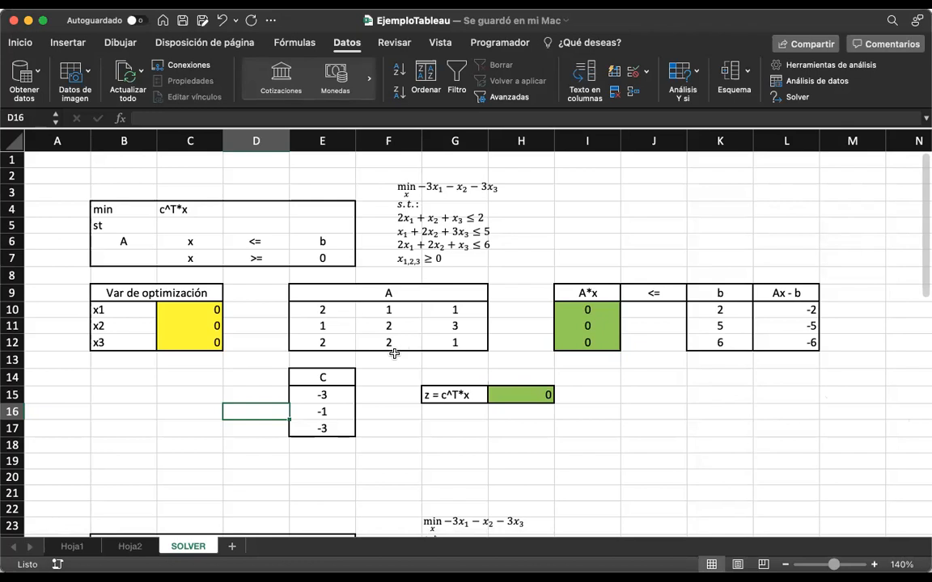
- Move the text box with the optimization problem slightly up and to the left, keeping it above matrix A
left_click(447, 258)
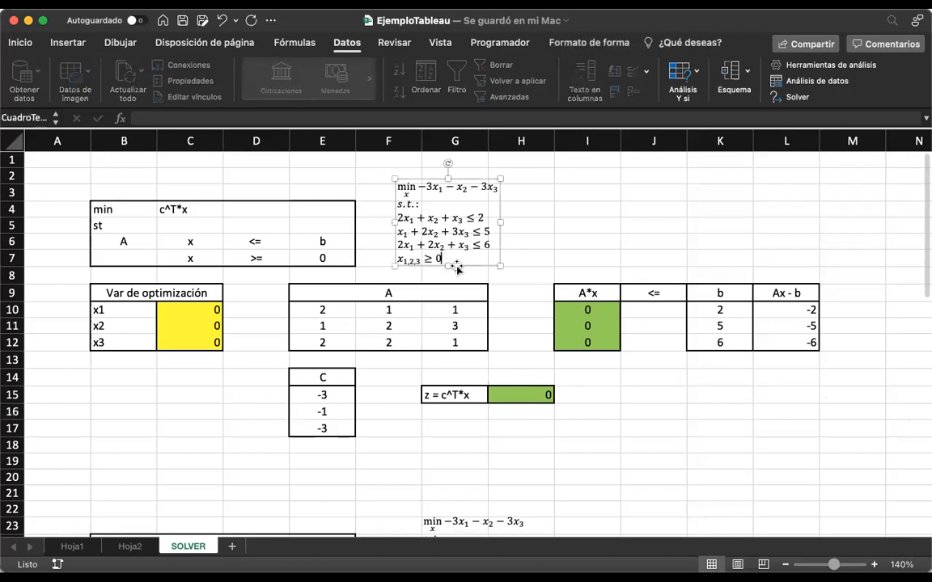
left_click_drag(457, 266, 454, 261)
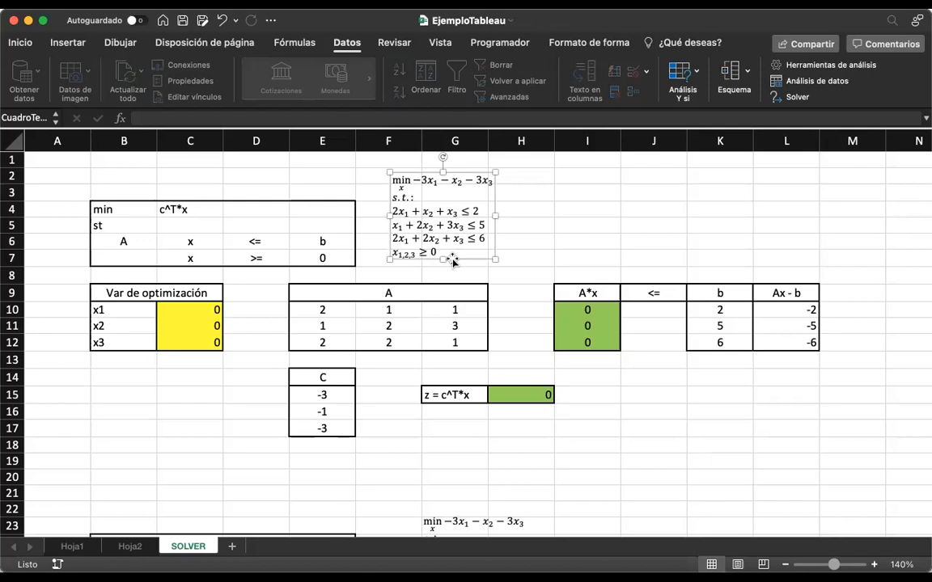
left_click(567, 238)
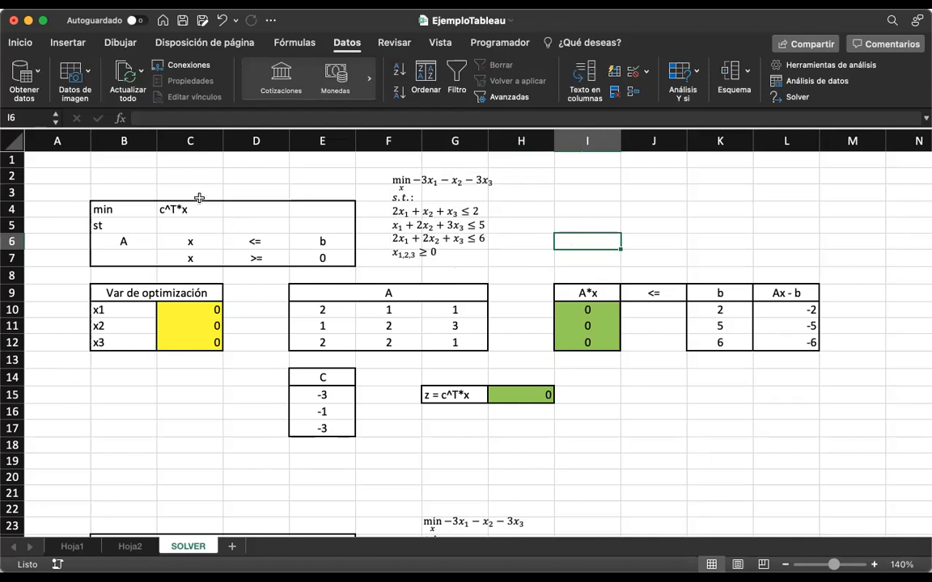
- Examine the matrix-form model summary, the optimization variables, matrix A and the formula behind the A*x column
left_click_drag(146, 204, 322, 250)
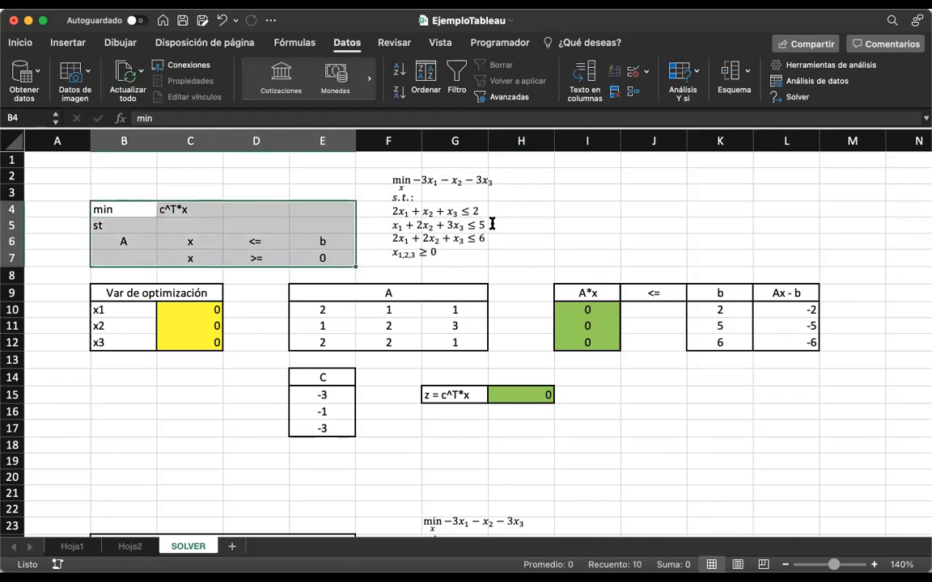
left_click(193, 258)
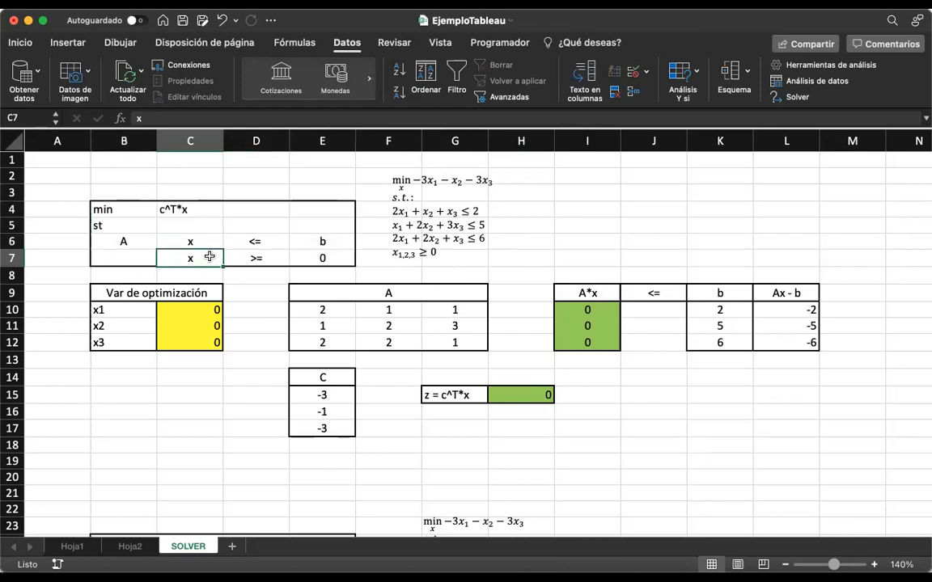
left_click(343, 258)
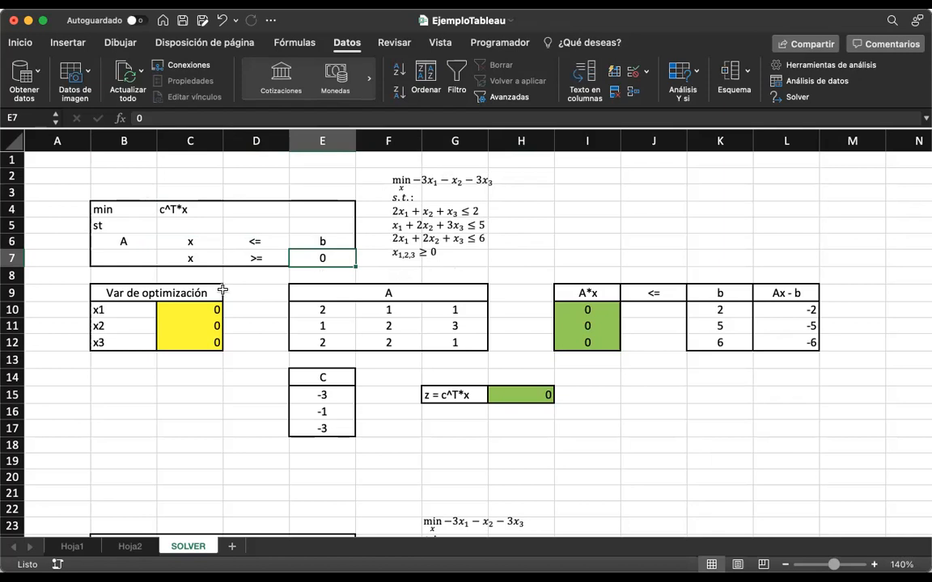
left_click(197, 310)
left_click_drag(115, 316, 176, 350)
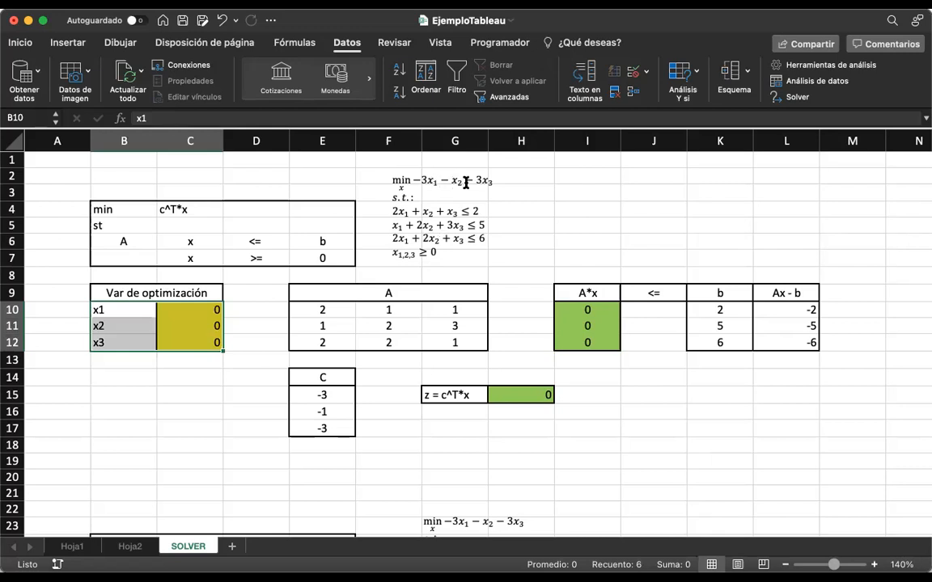
left_click(190, 309)
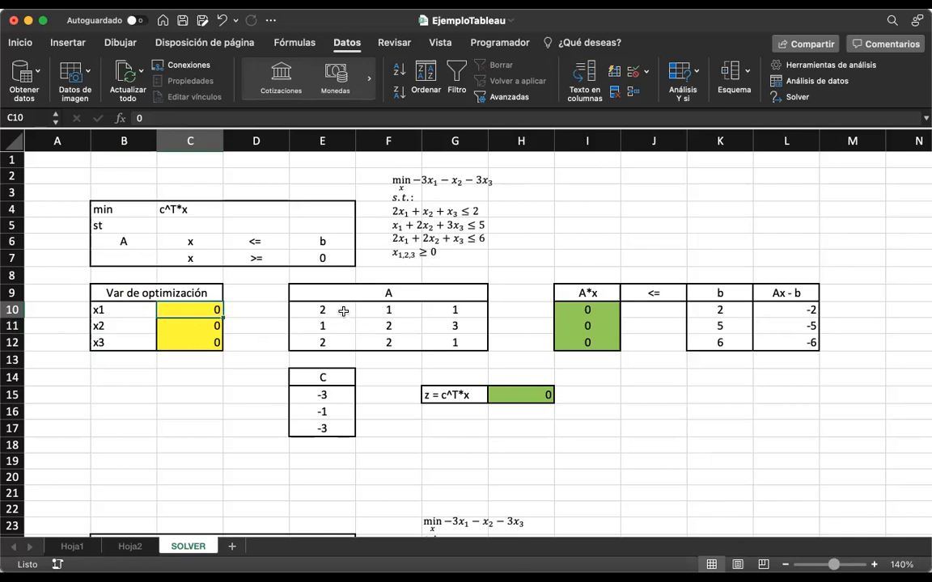
left_click_drag(343, 311, 441, 340)
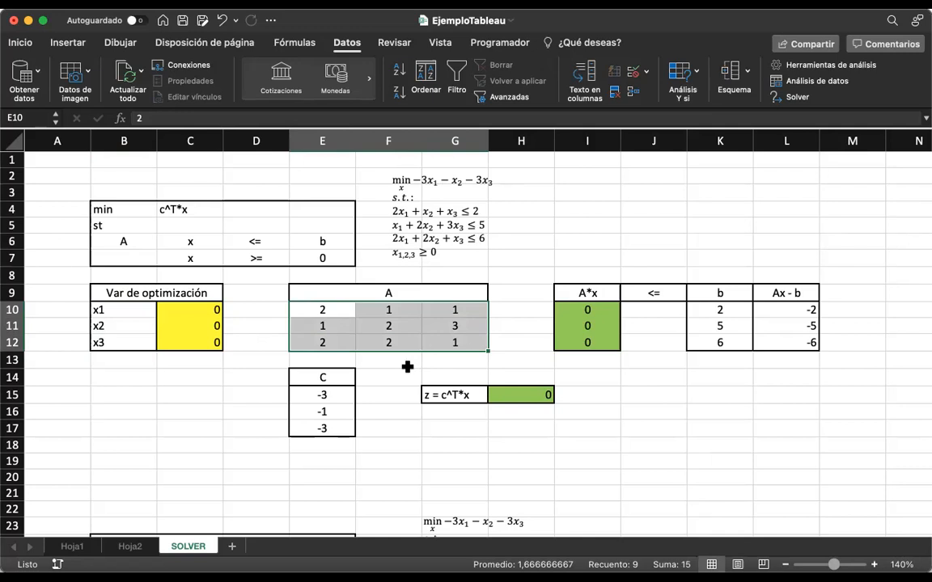
left_click(463, 364)
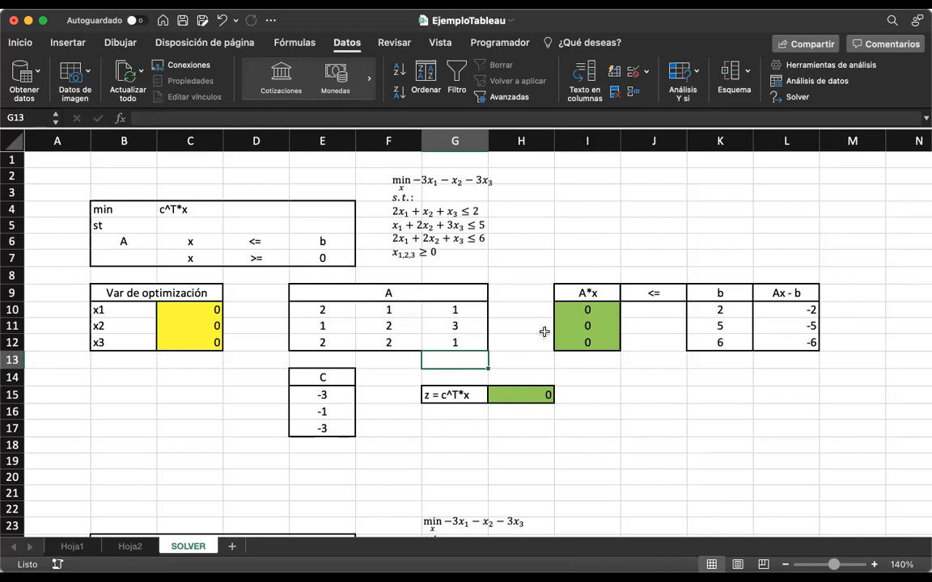
double_click(588, 313)
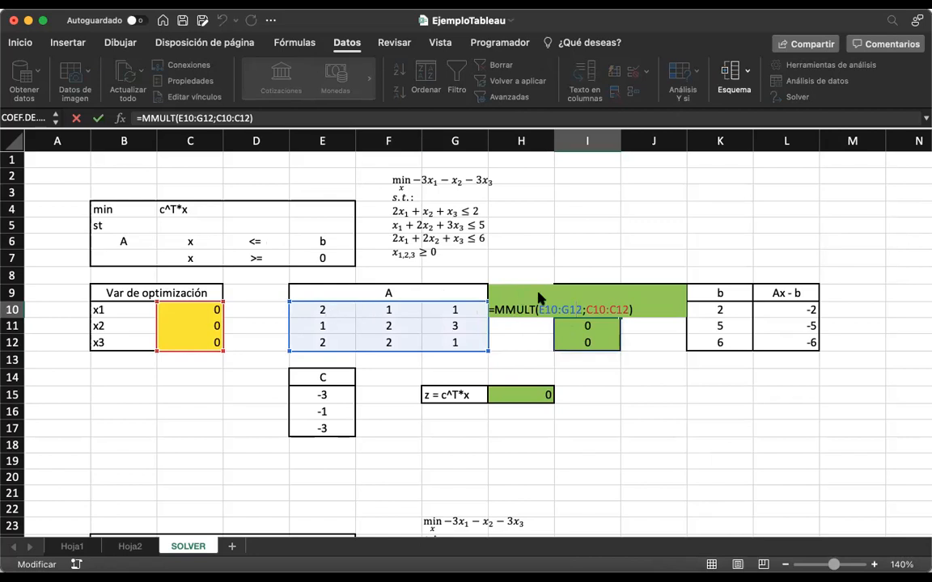
key("Return")
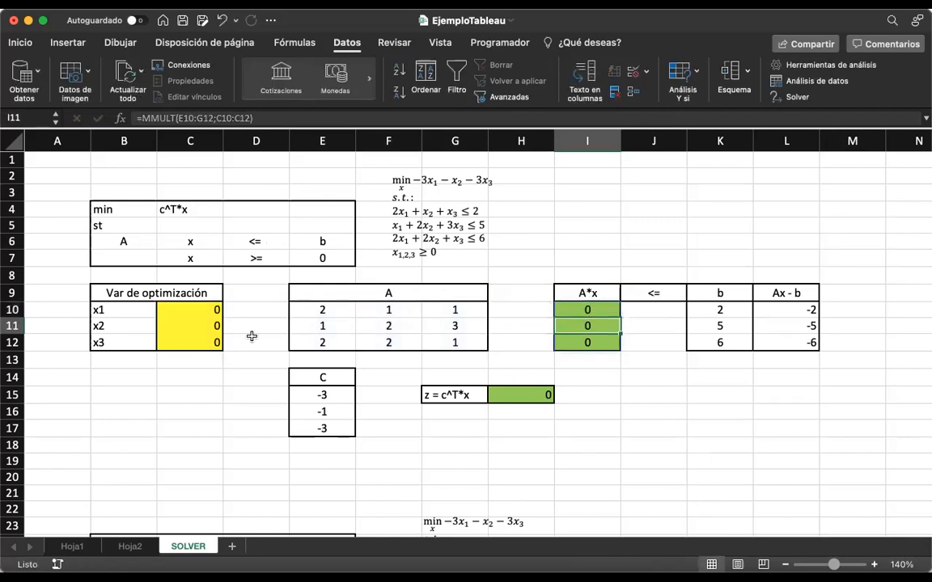
- Enter trial values 1, 2 and 3 for x1, x2 and x3 in cells C10:C12
left_click(202, 309)
type("1")
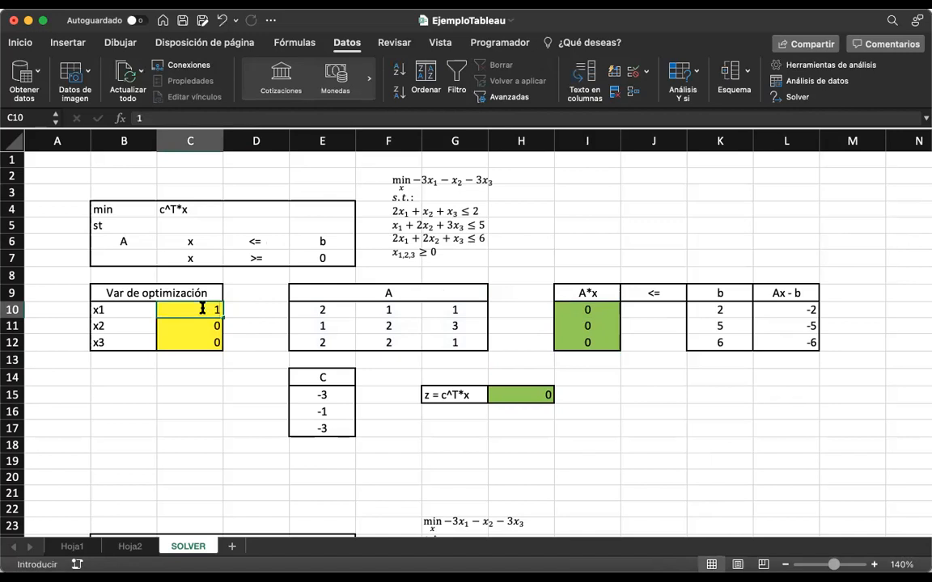
key("Return")
type("2")
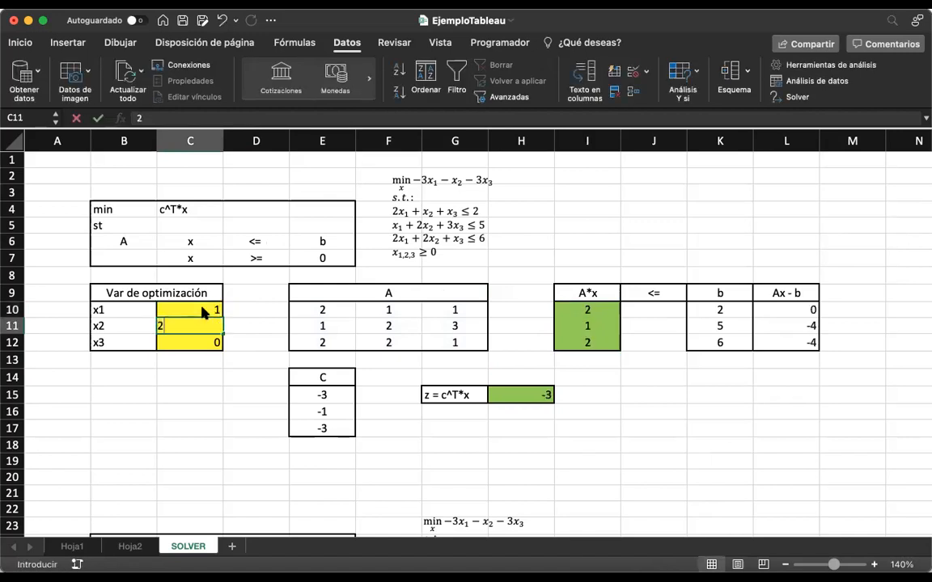
key("Return")
type("3")
key("Return")
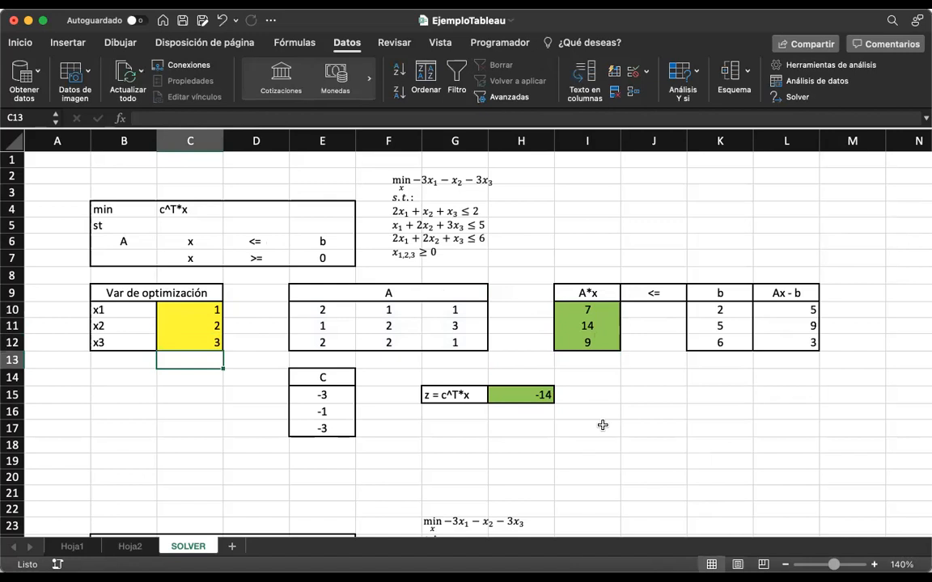
- Examine the A*x and b columns of the constraints, the C vector and the objective formula in H15
left_click(655, 292)
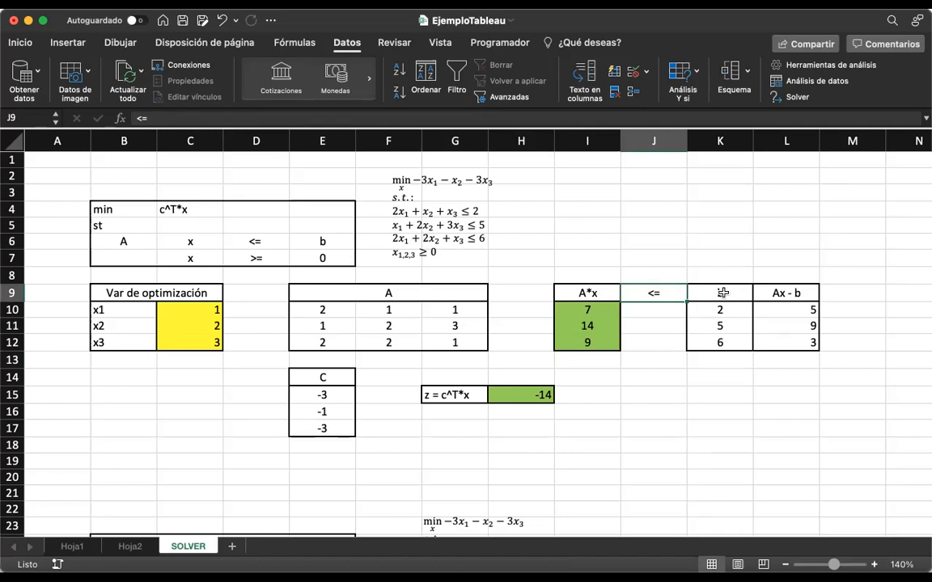
left_click(722, 292)
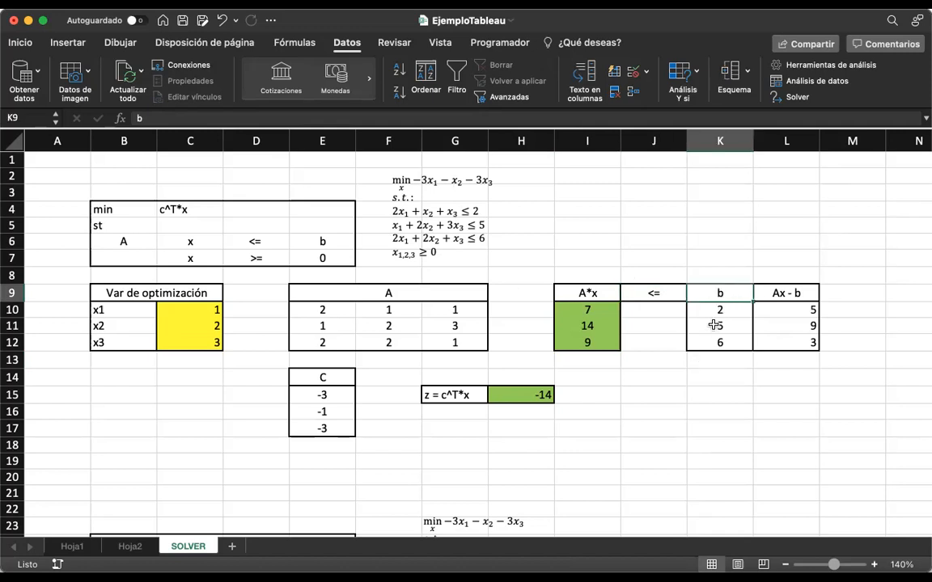
left_click_drag(720, 309, 717, 340)
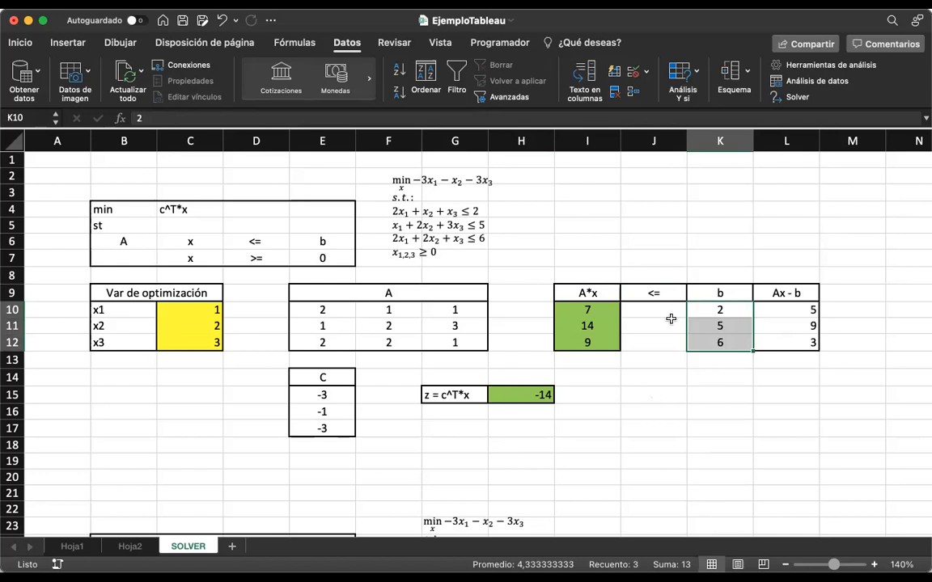
left_click_drag(593, 312, 599, 340)
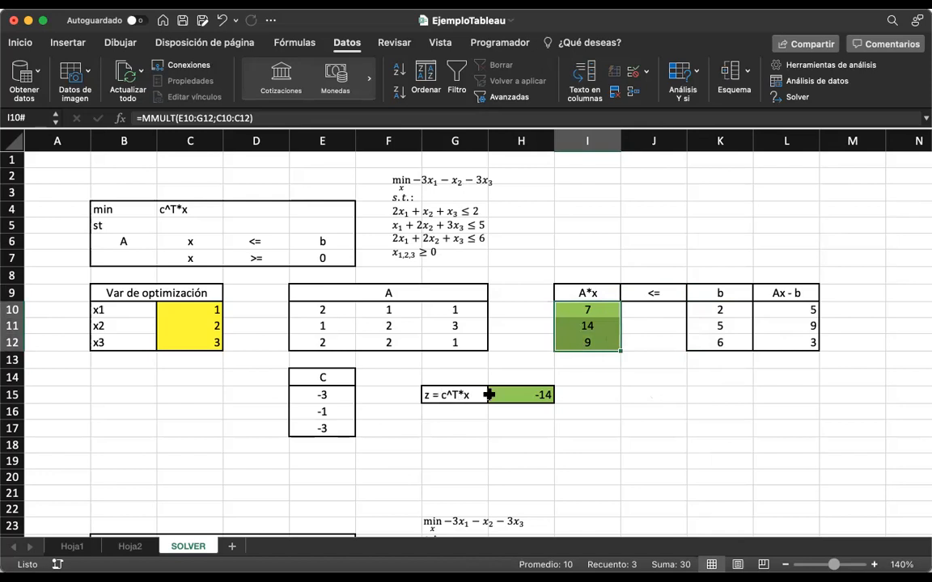
left_click_drag(335, 394, 338, 427)
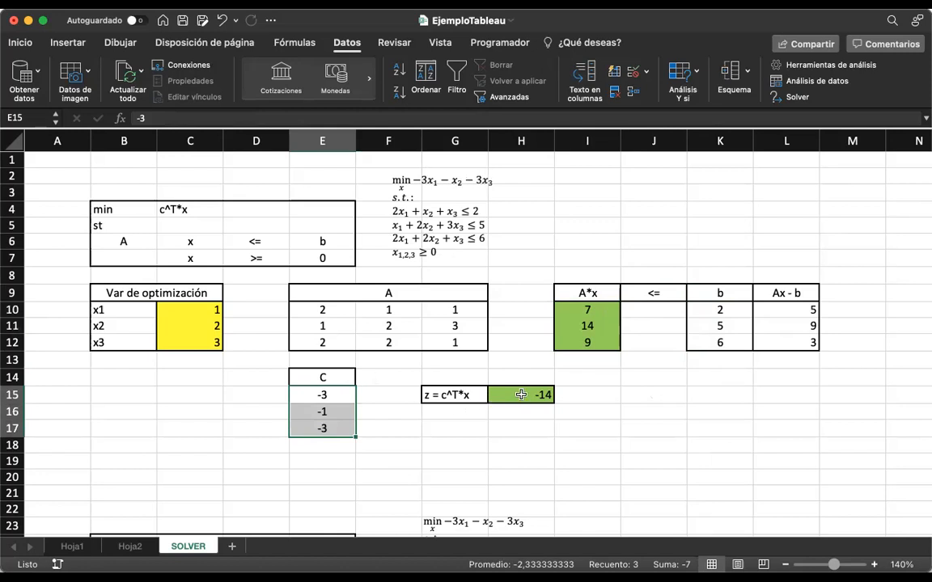
left_click(492, 392)
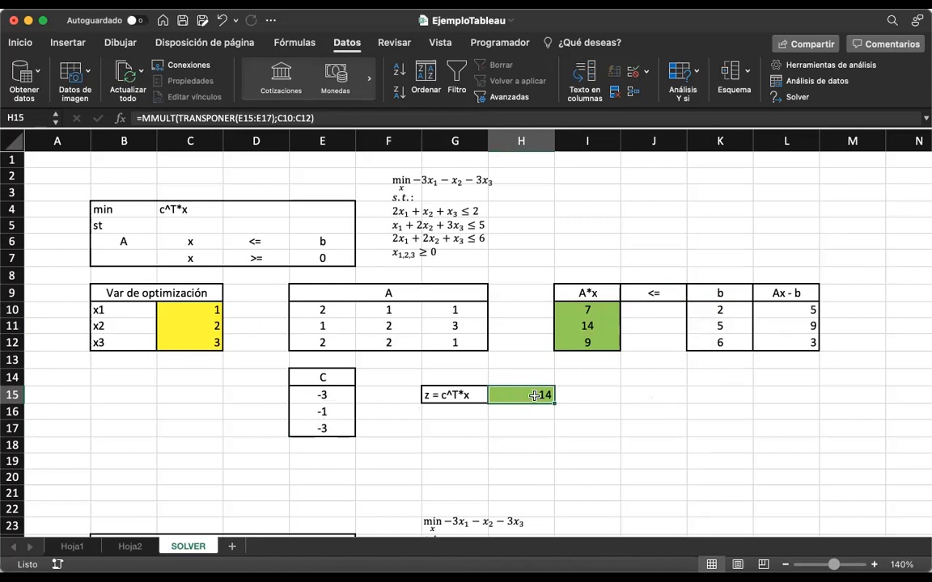
key("F2")
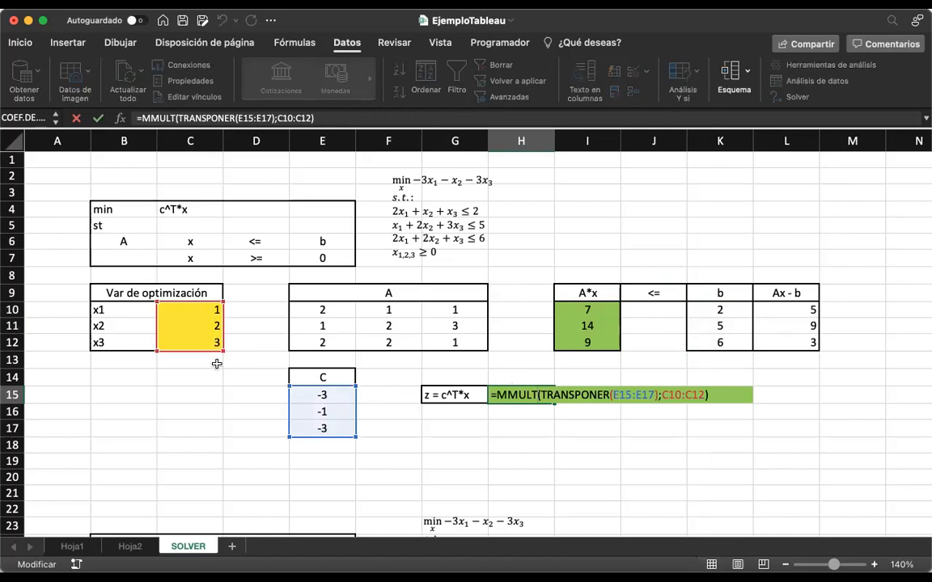
key("Return")
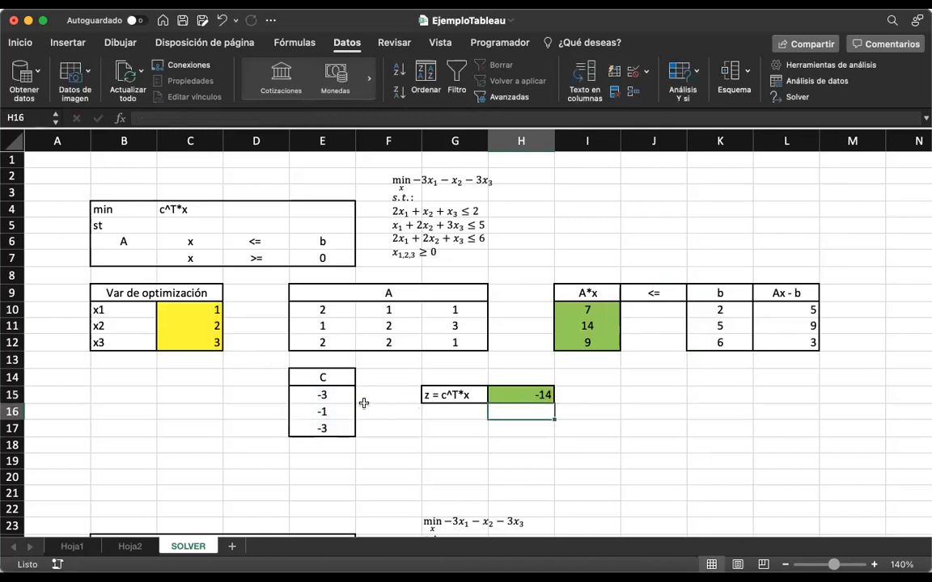
left_click(523, 389)
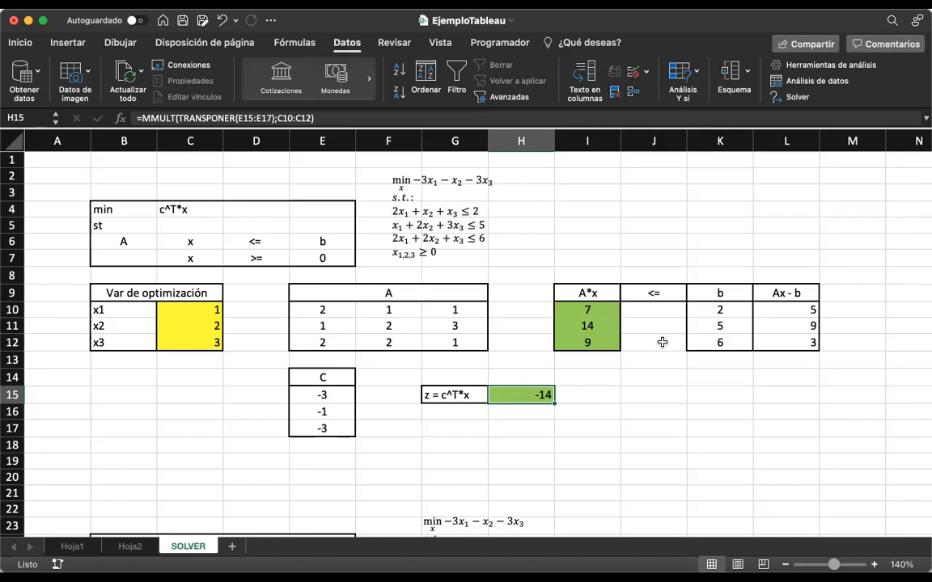
- Open Solver and set its objective to cell H15, the z = c^T*x value
left_click(796, 98)
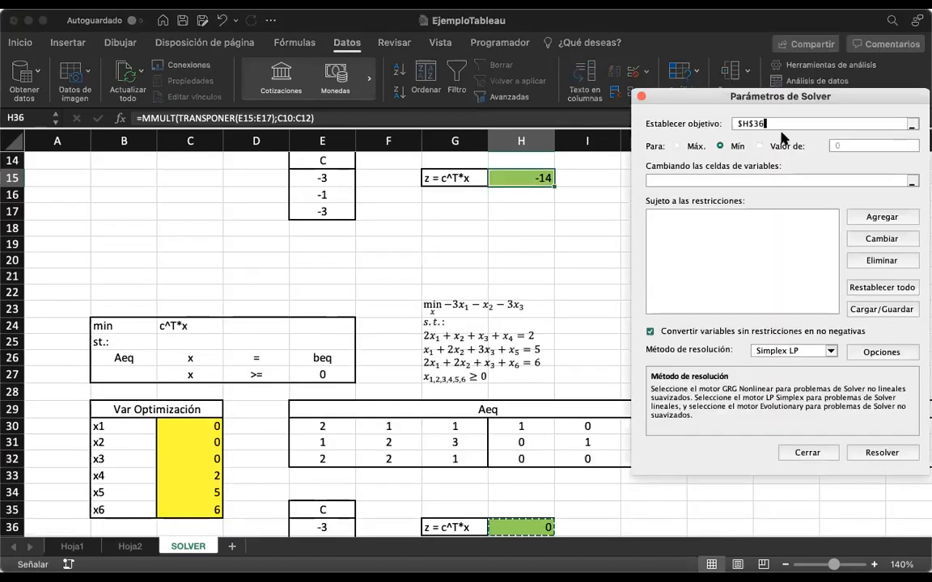
scroll(538, 246, "up", 5)
scroll(541, 248, "right", 1)
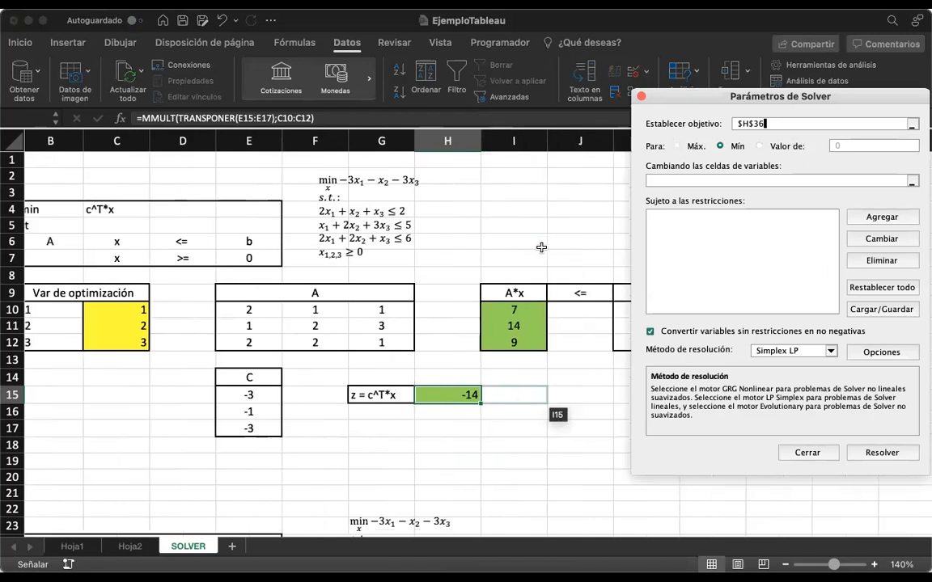
scroll(542, 247, "right", 2)
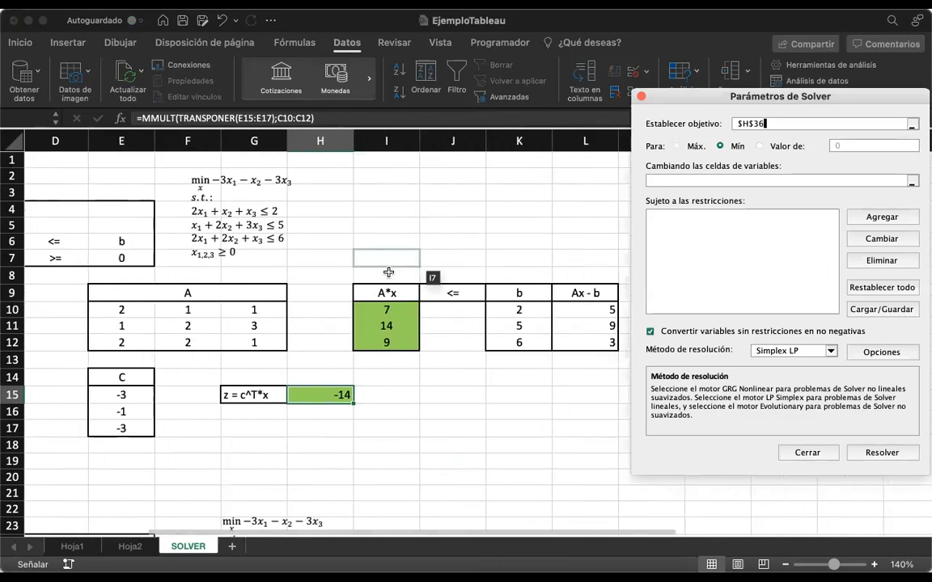
left_click(915, 123)
left_click(327, 394)
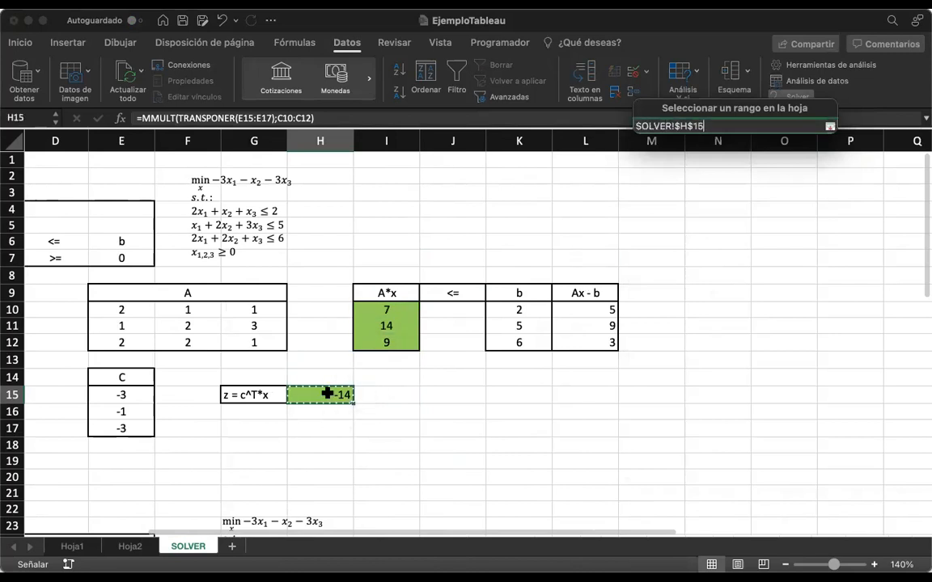
left_click(830, 126)
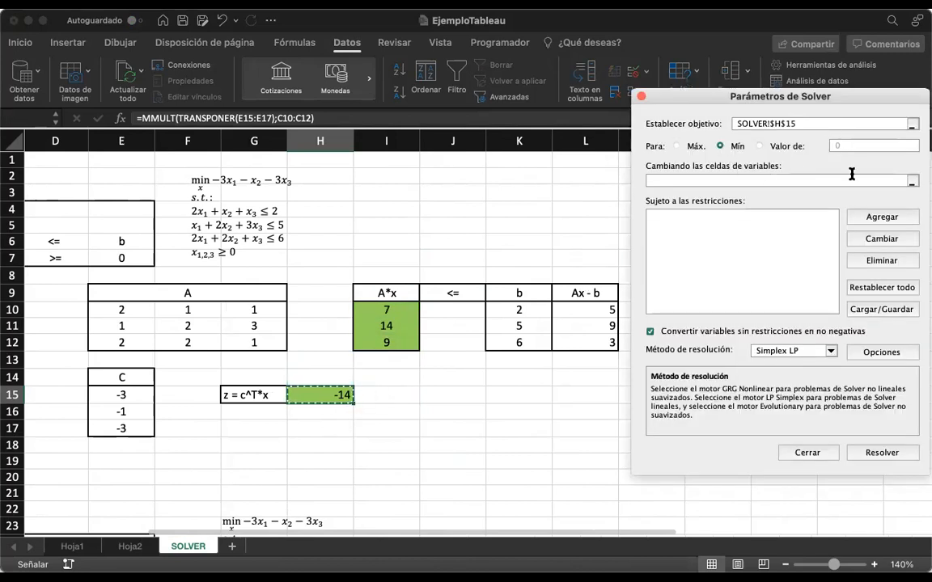
- Set the Solver's variable cells to the optimization variables in C10:C12
left_click(824, 179)
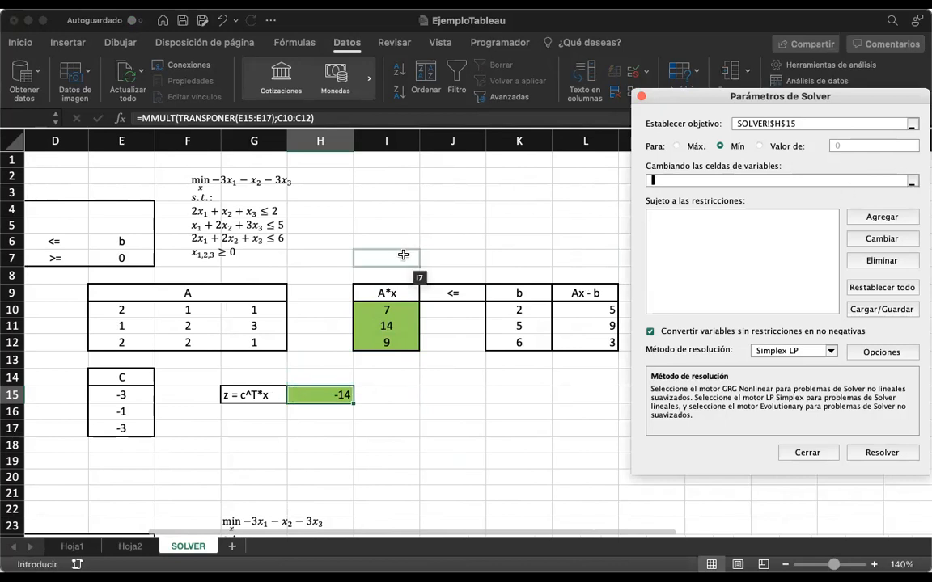
scroll(403, 255, "left", 3)
left_click_drag(191, 310, 198, 336)
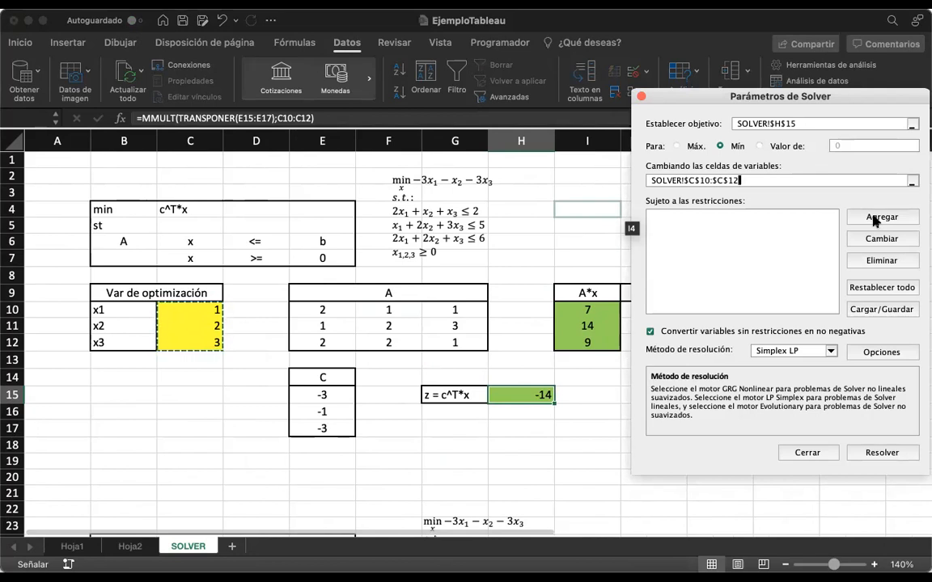
- Add a Solver constraint requiring the A*x cells I10:I12 to be <= the b cells K10:K12
left_click(880, 217)
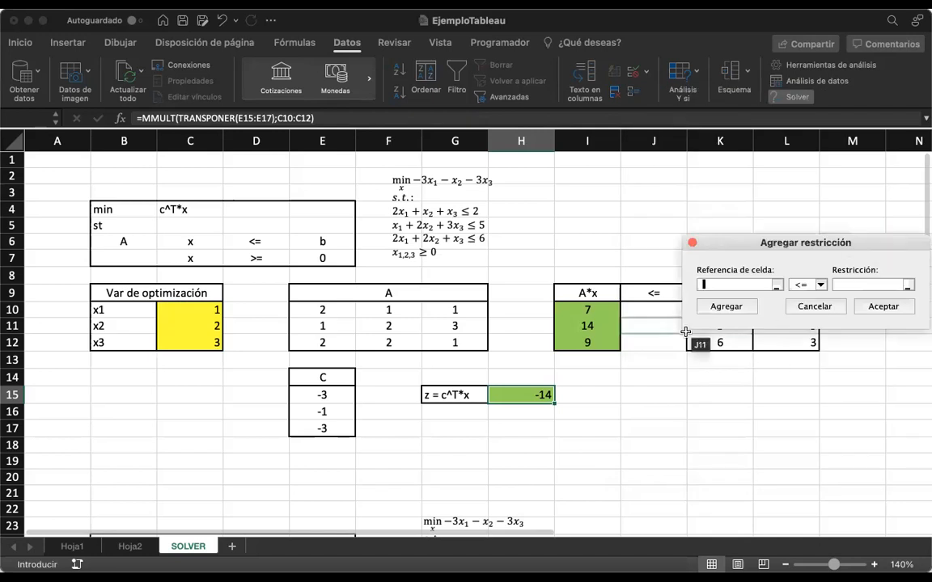
left_click_drag(606, 309, 606, 340)
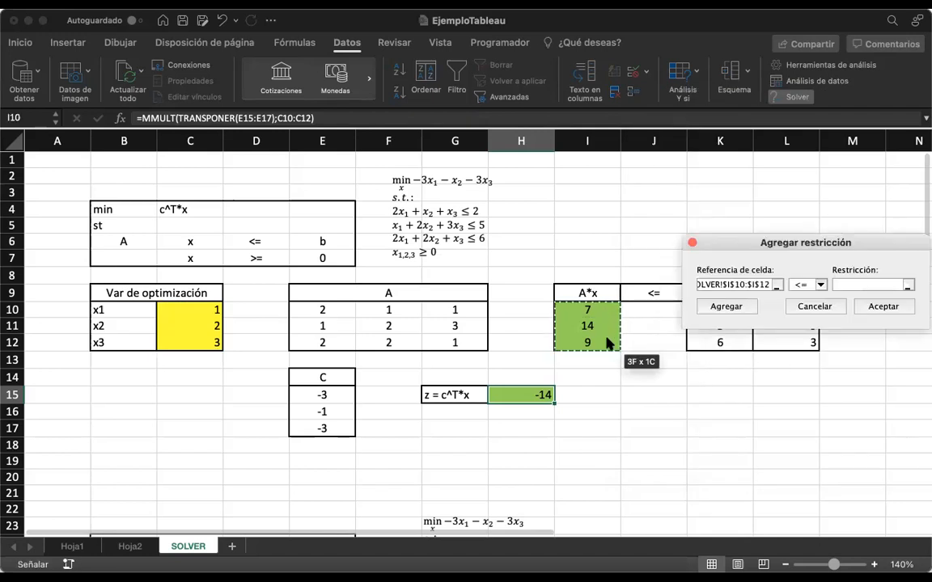
left_click(818, 286)
left_click(803, 298)
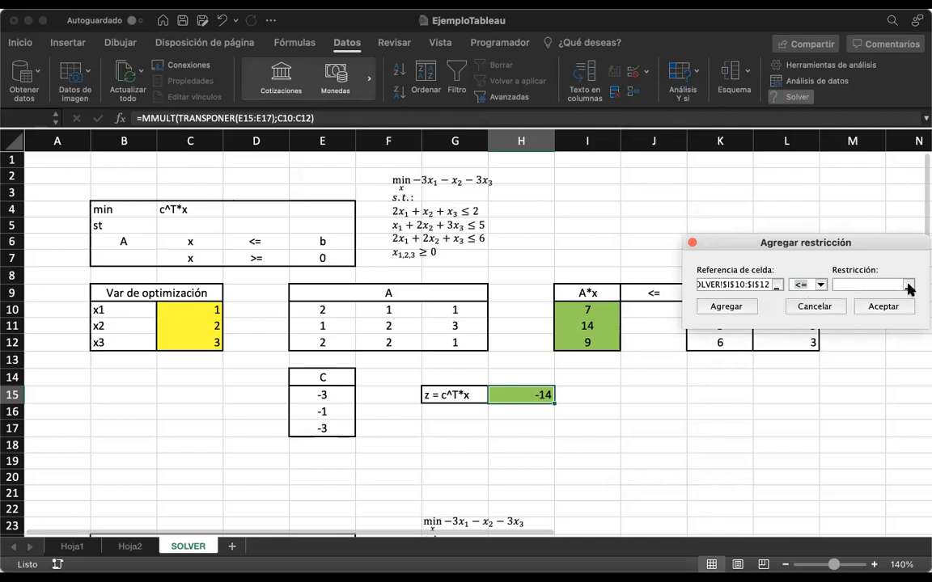
left_click_drag(737, 248, 630, 182)
left_click(802, 219)
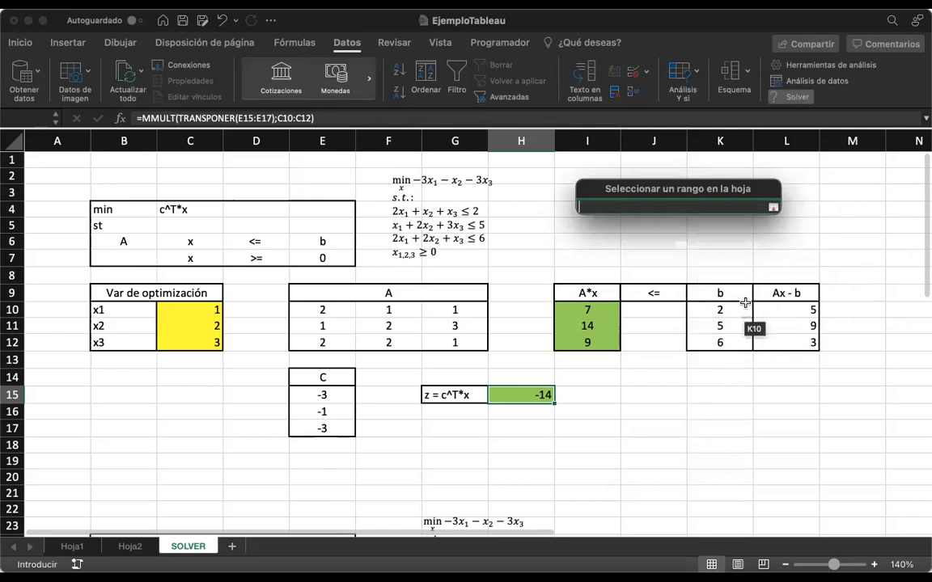
left_click_drag(738, 305, 717, 344)
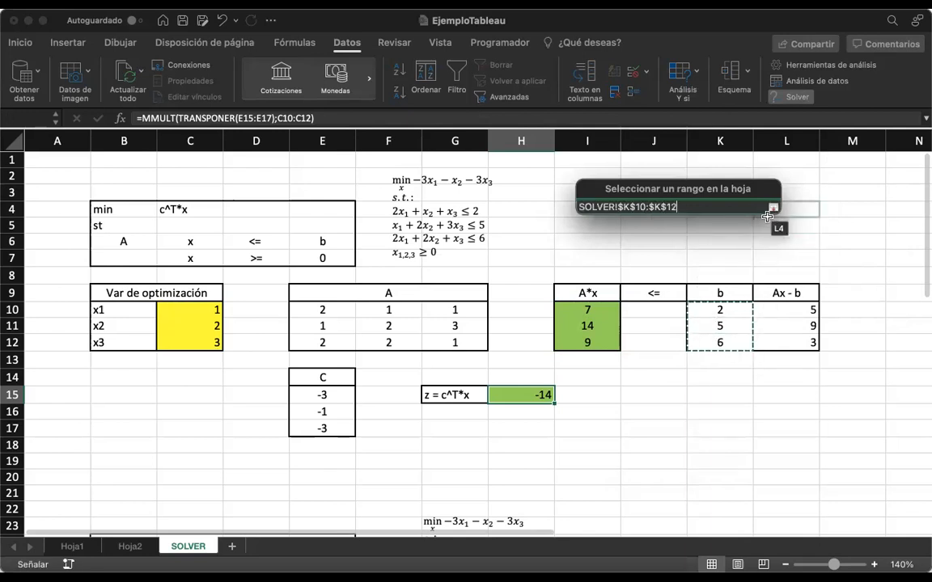
left_click(773, 205)
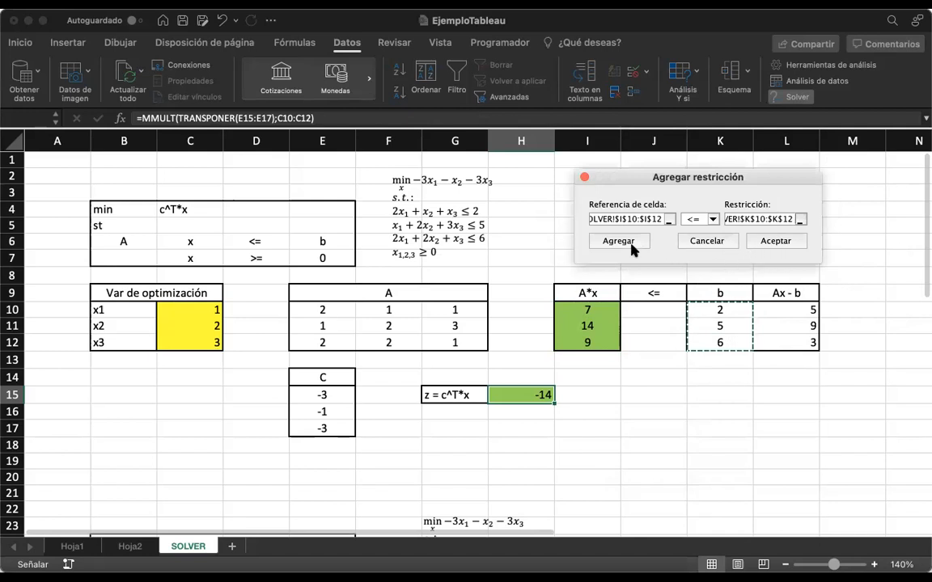
left_click(762, 241)
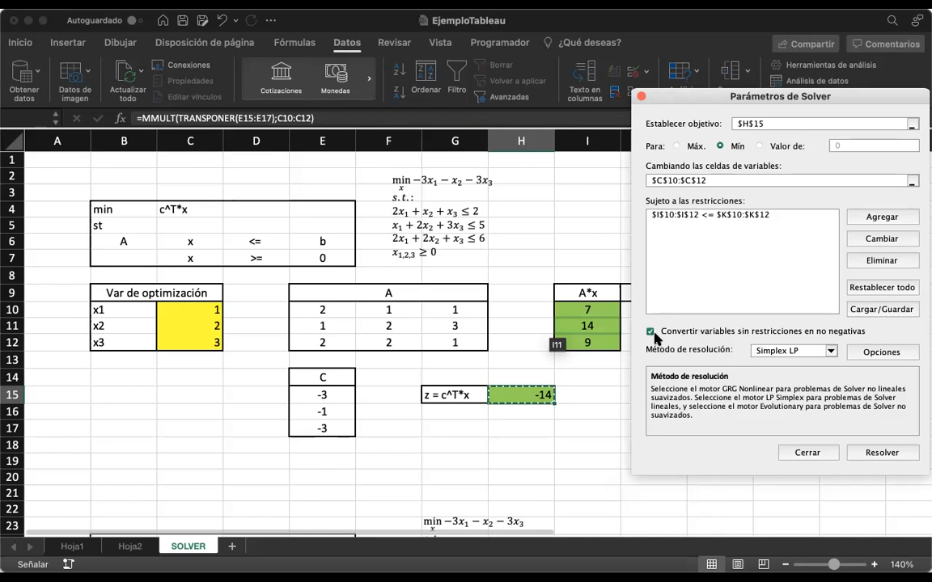
- Solve the minimization with the Simplex LP method and keep the Solver solution
left_click(805, 351)
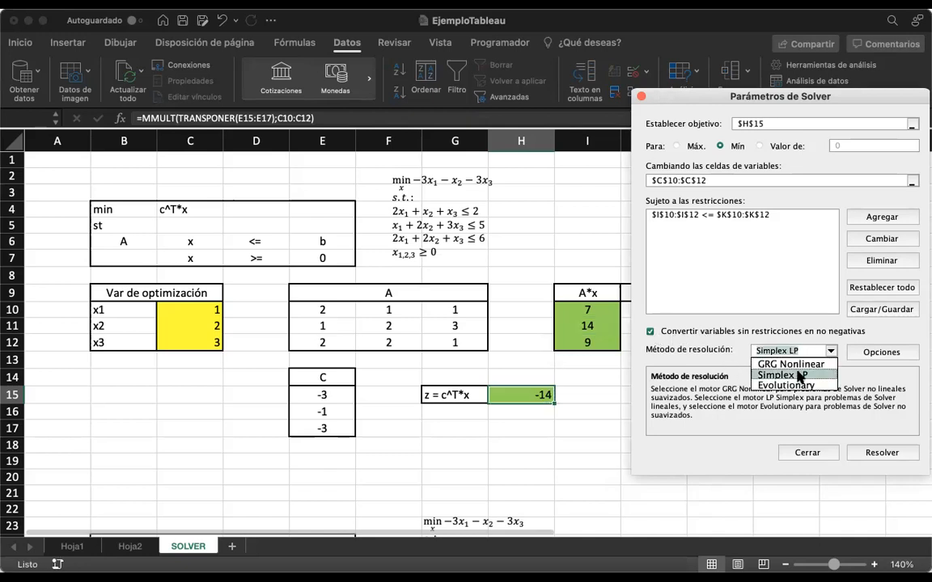
left_click(799, 375)
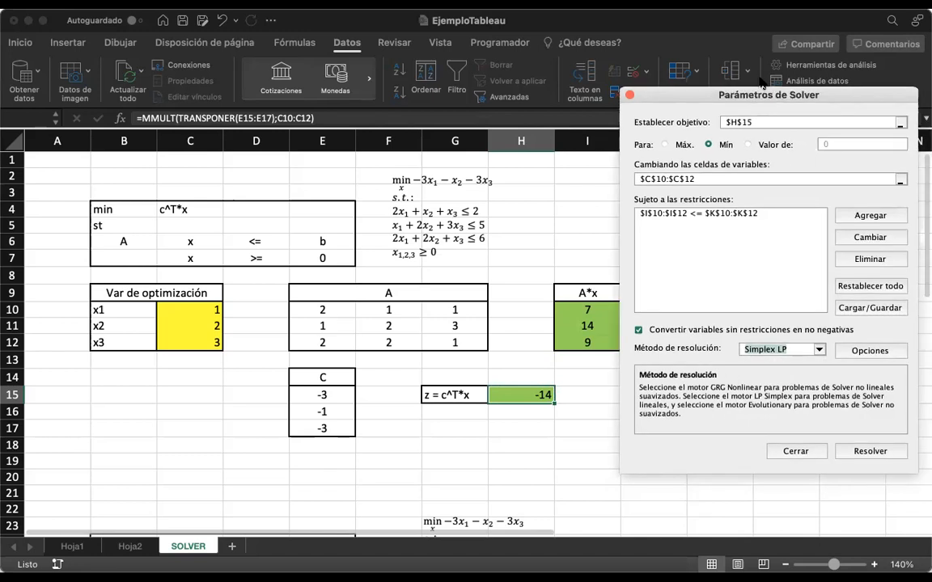
left_click_drag(806, 99, 727, 73)
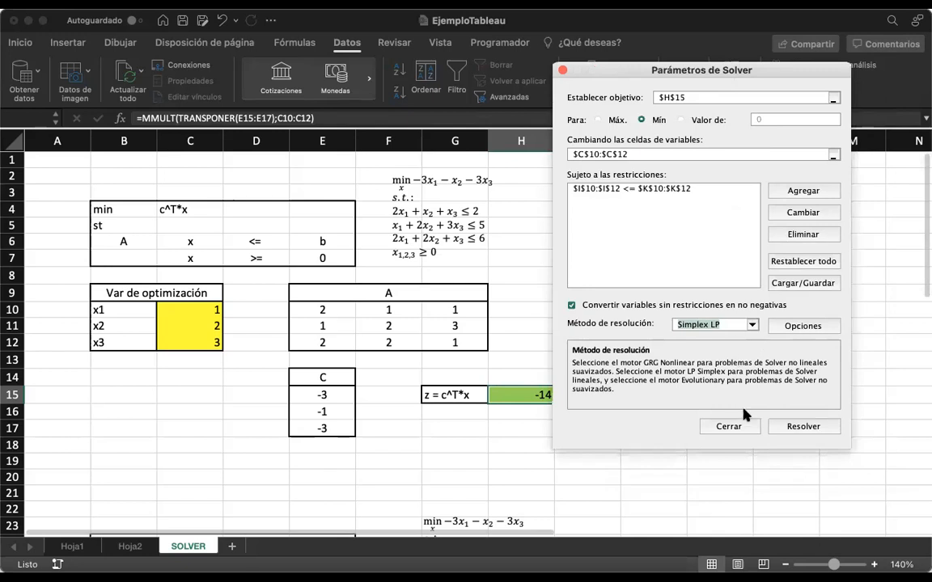
left_click(804, 426)
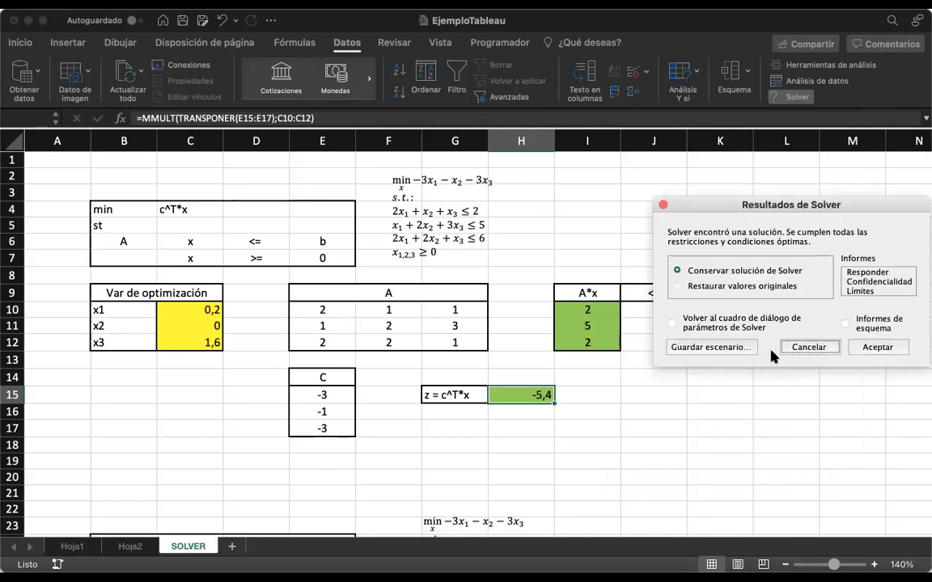
left_click(898, 348)
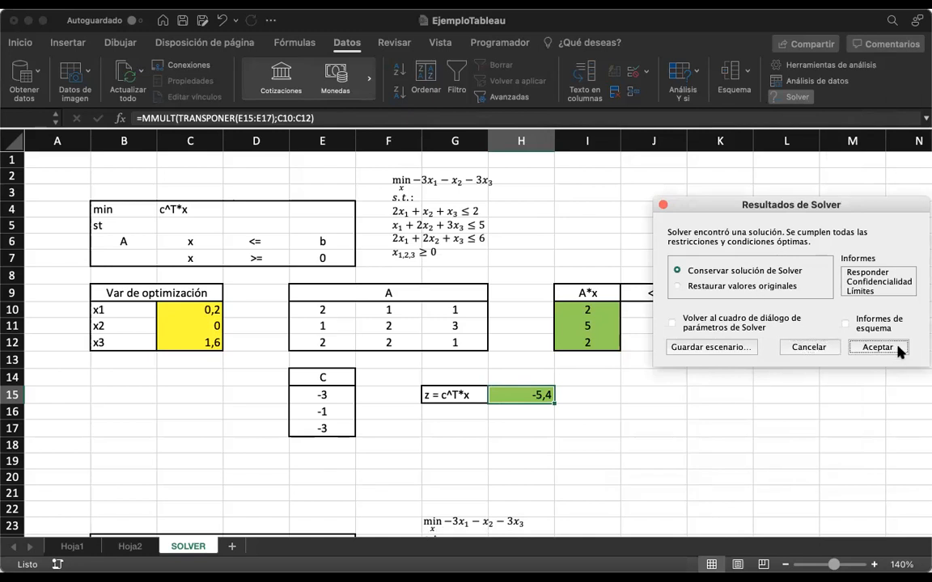
- Compare the solved x1, x2, x3 and z values on the SOLVER sheet with the OPTIMA table on Hoja1
left_click(188, 309)
left_click(188, 327)
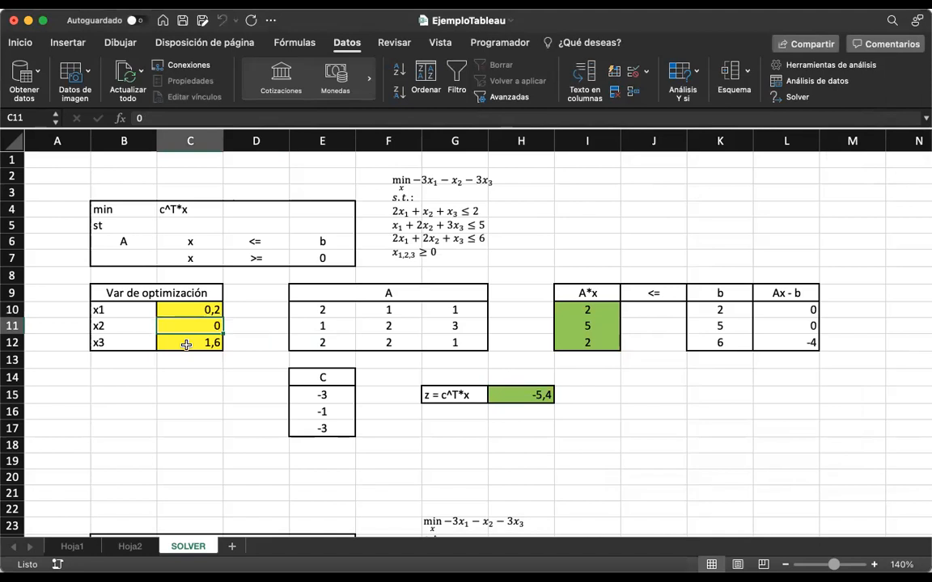
left_click(186, 345)
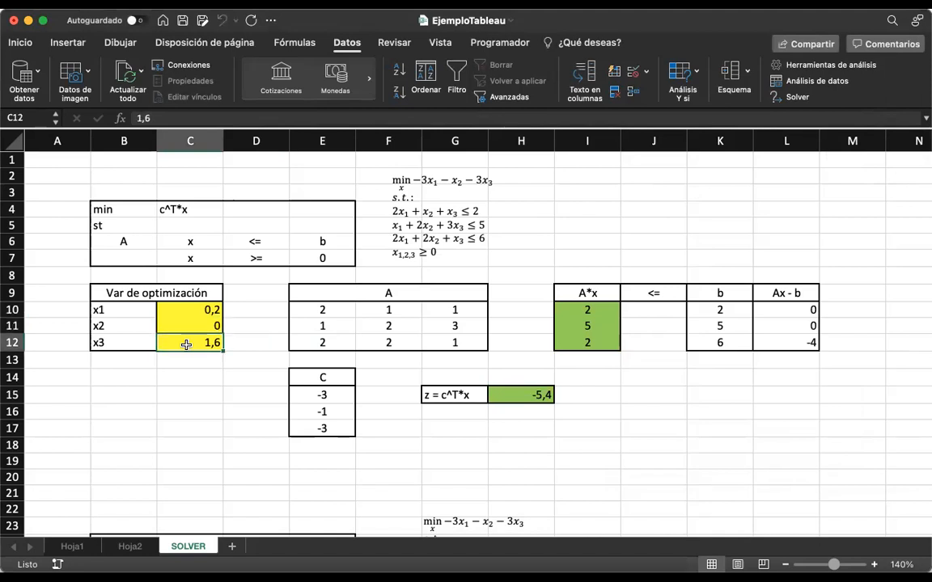
left_click(72, 547)
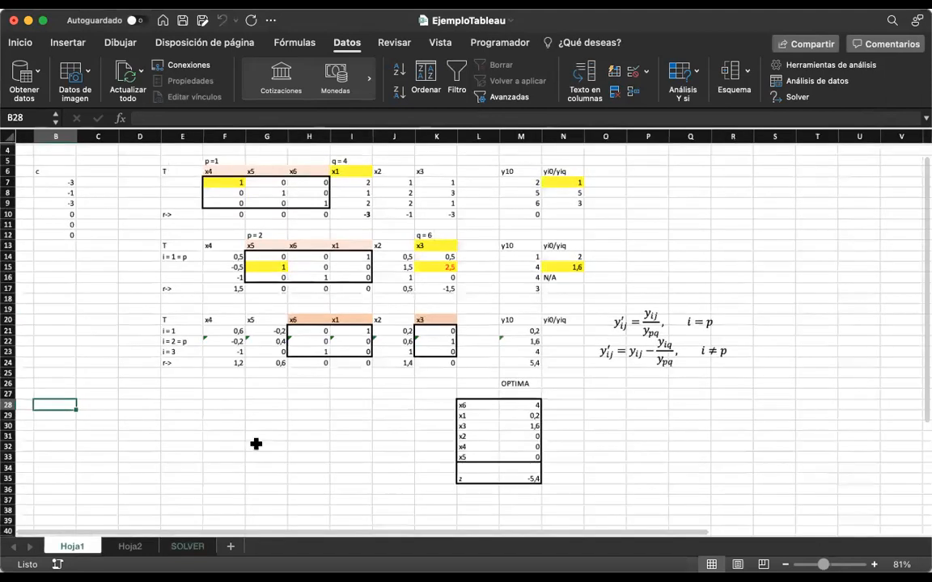
scroll(256, 444, "up", 6)
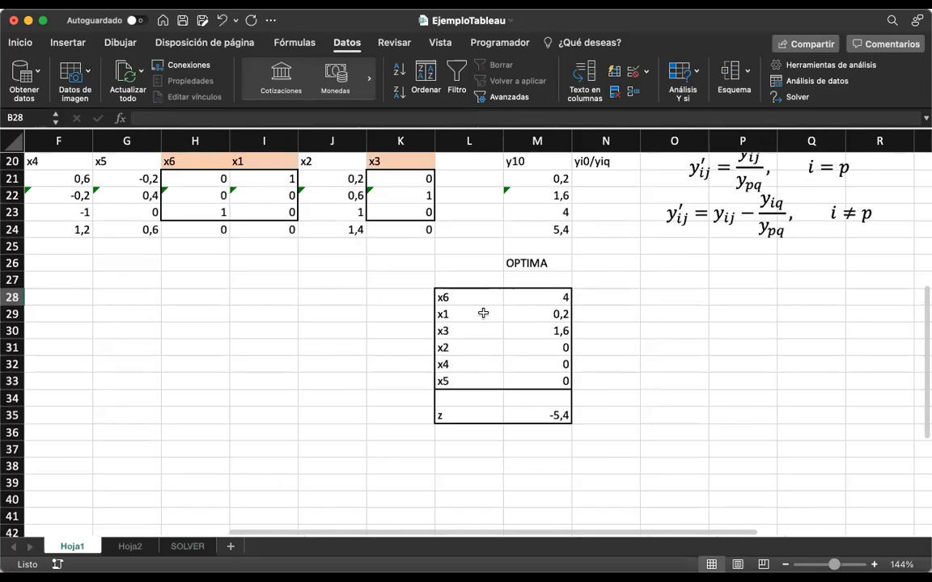
left_click(511, 314)
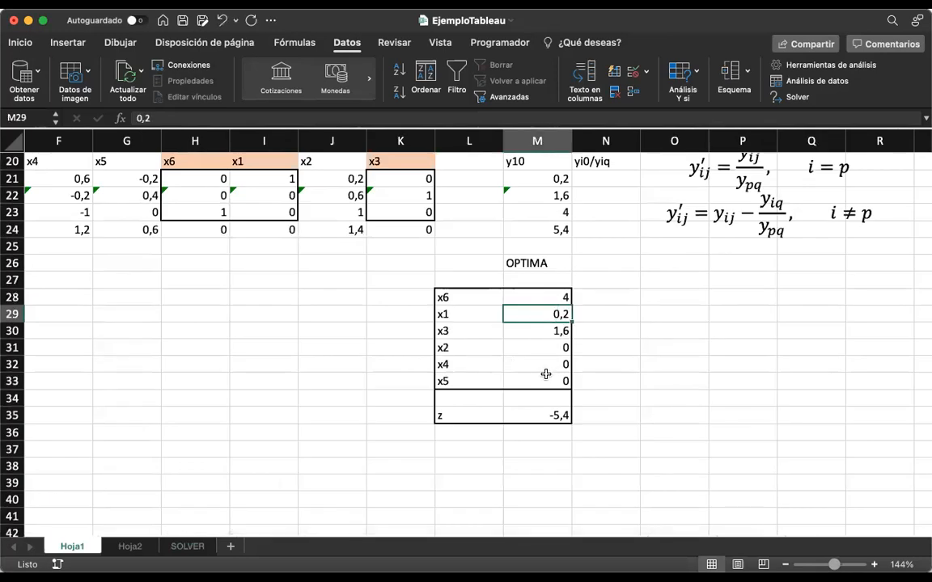
left_click(548, 347)
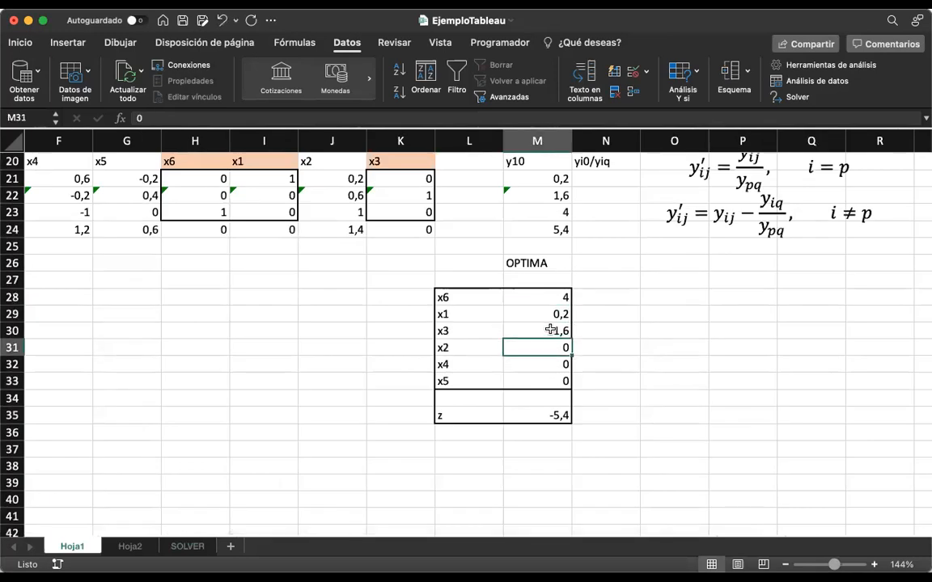
left_click(550, 330)
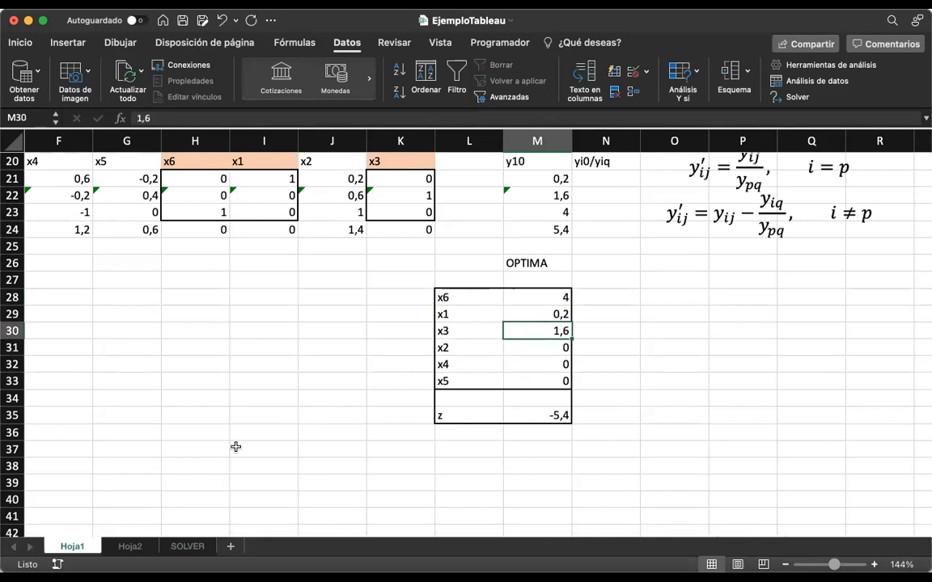
left_click(177, 548)
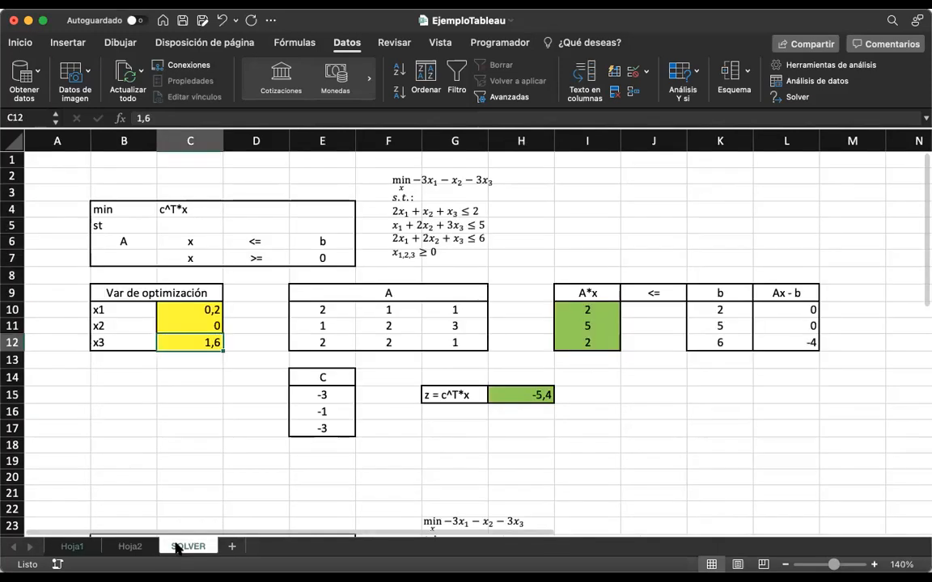
left_click(514, 394)
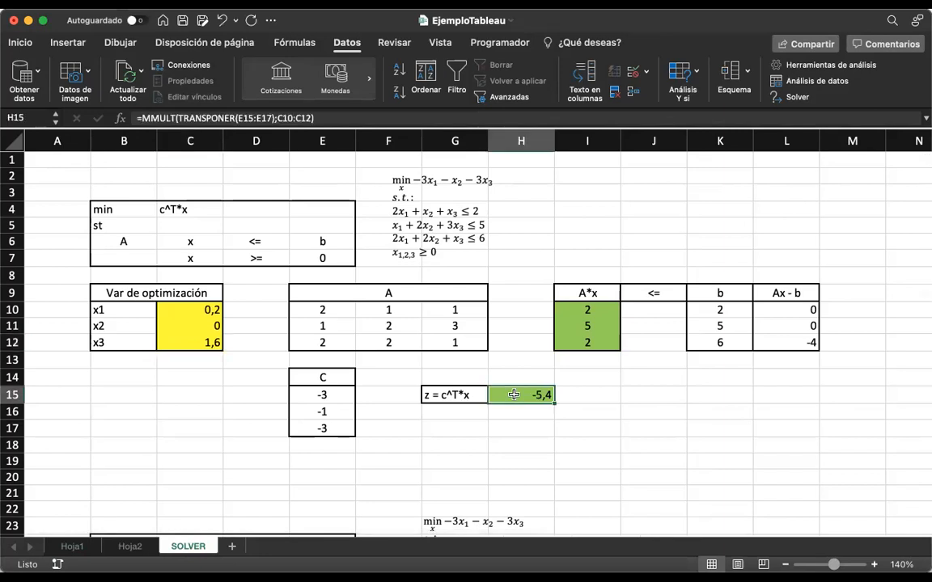
- Examine the equality-constrained formulation from row 23 on and its optimization variables x1 to x6, including slack variables x4 to x6
scroll(514, 395, "down", 8)
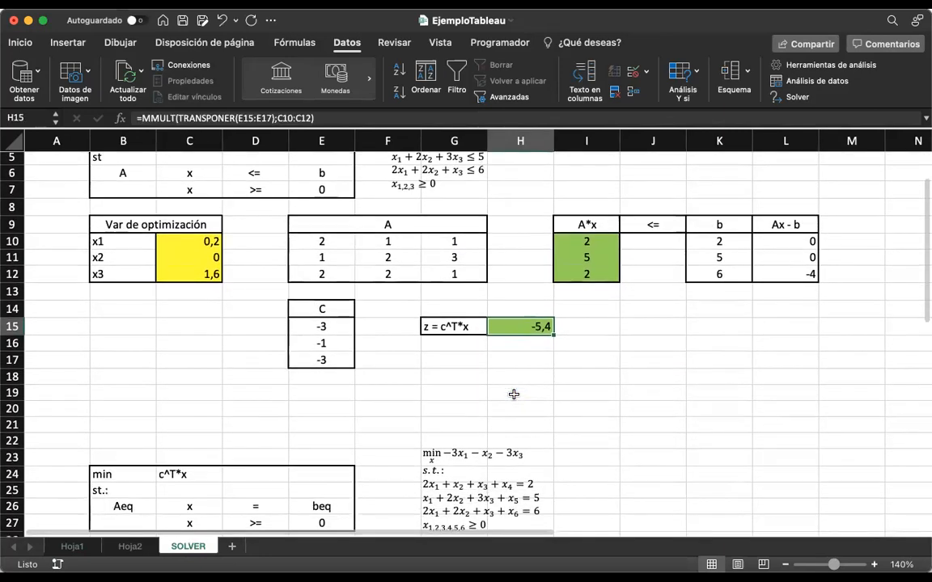
scroll(514, 395, "down", 10)
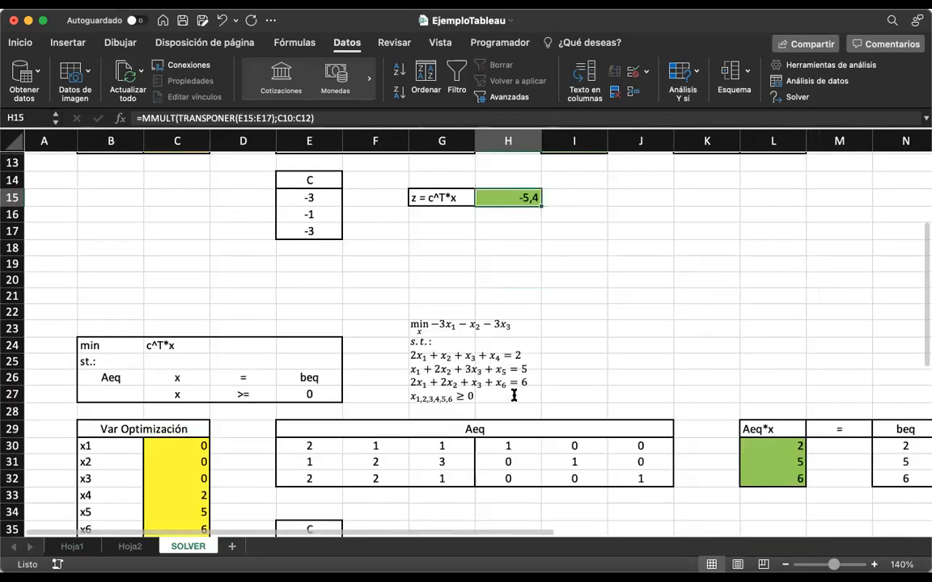
scroll(514, 395, "down", 1)
scroll(513, 395, "right", 1)
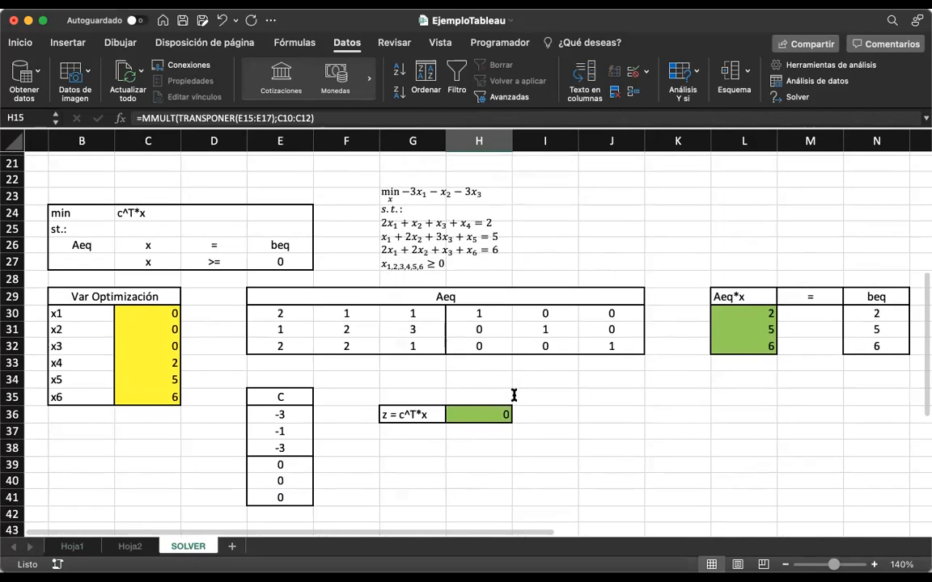
scroll(514, 395, "left", 1)
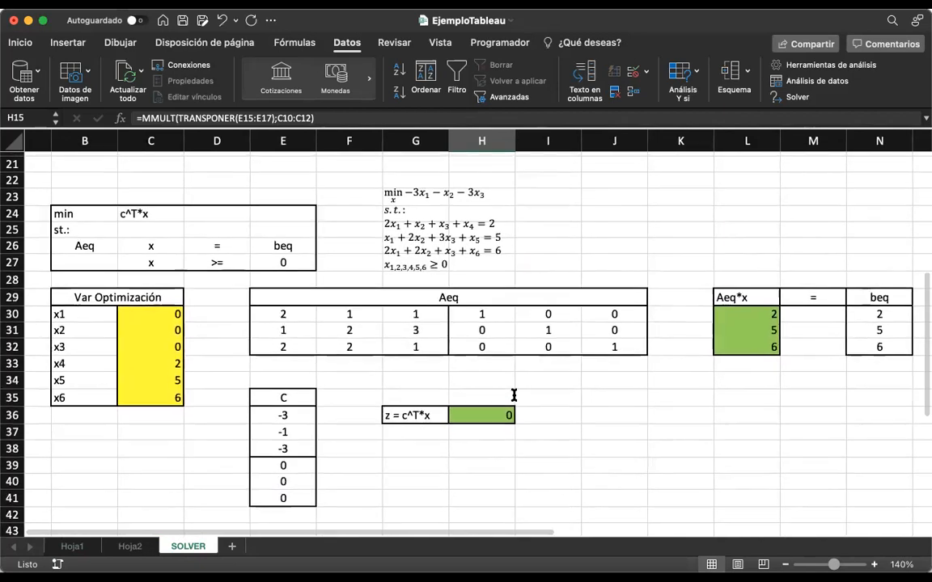
left_click(234, 252)
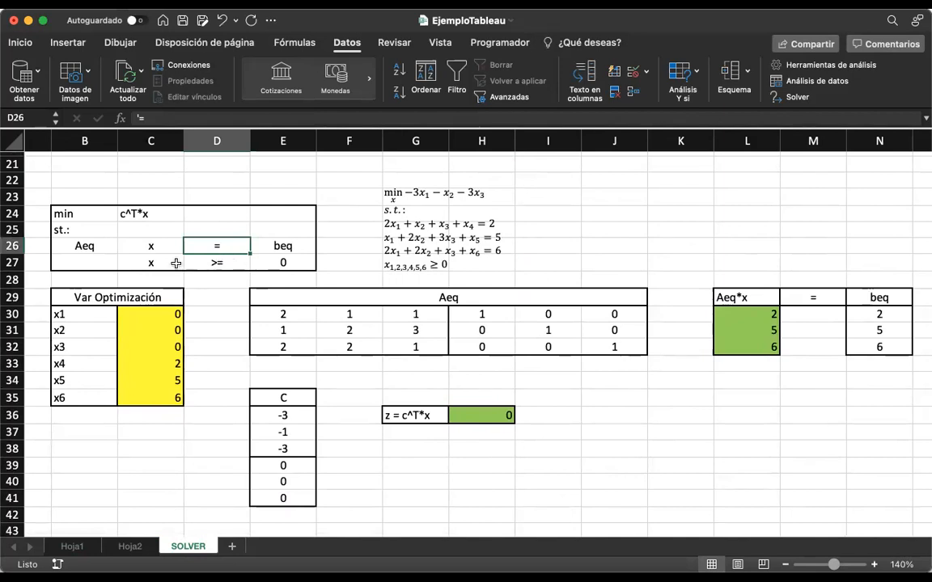
left_click(153, 315)
left_click(148, 395)
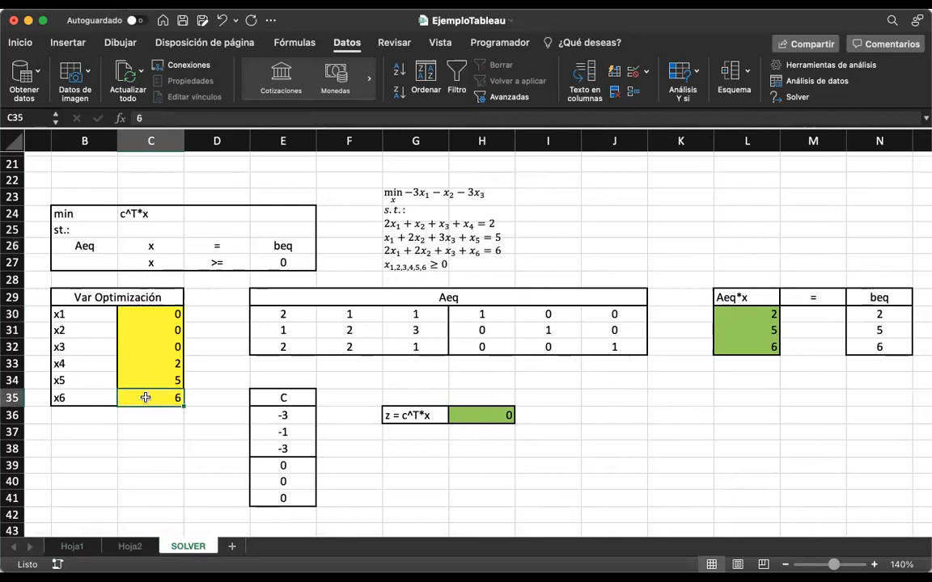
left_click_drag(94, 360, 93, 393)
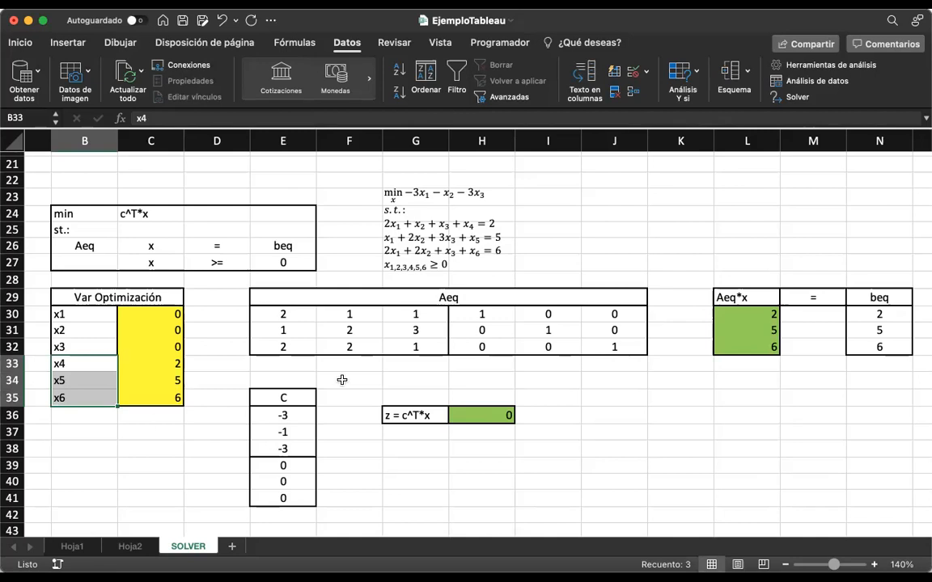
scroll(342, 379, "right", 1)
scroll(342, 380, "right", 1)
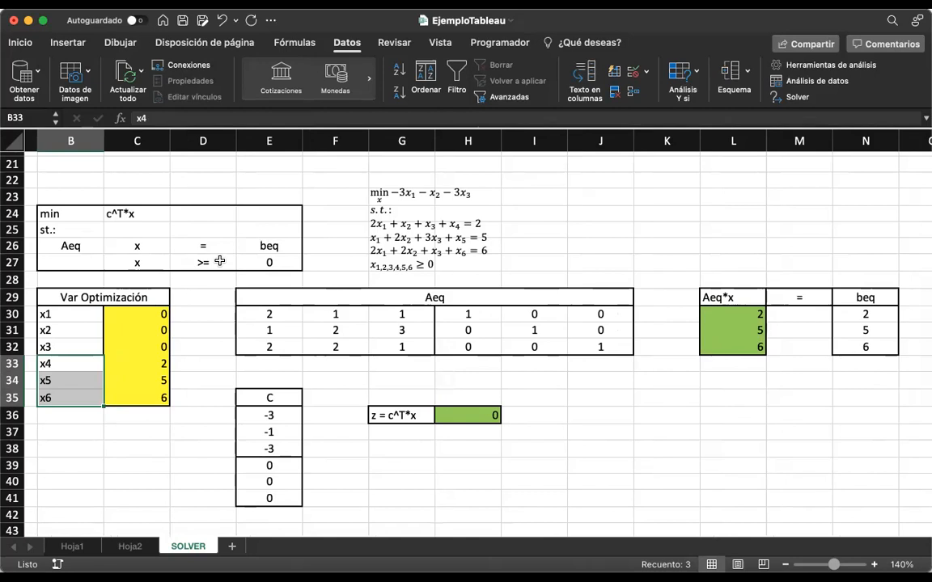
- Examine the Aeq coefficient matrix in E30:J32 and the Aeq*x formula in L30
left_click(286, 316)
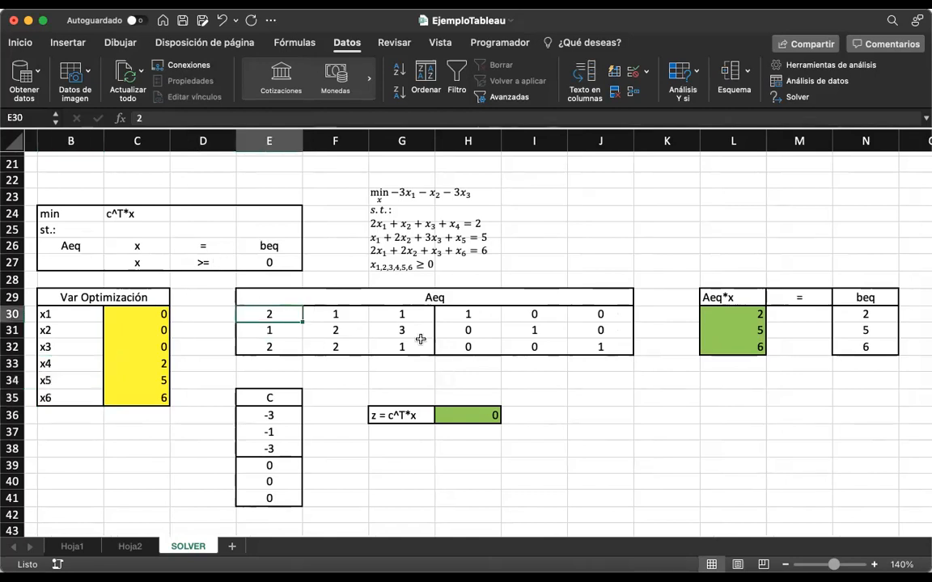
scroll(421, 343, "up", 5)
scroll(421, 342, "right", 2)
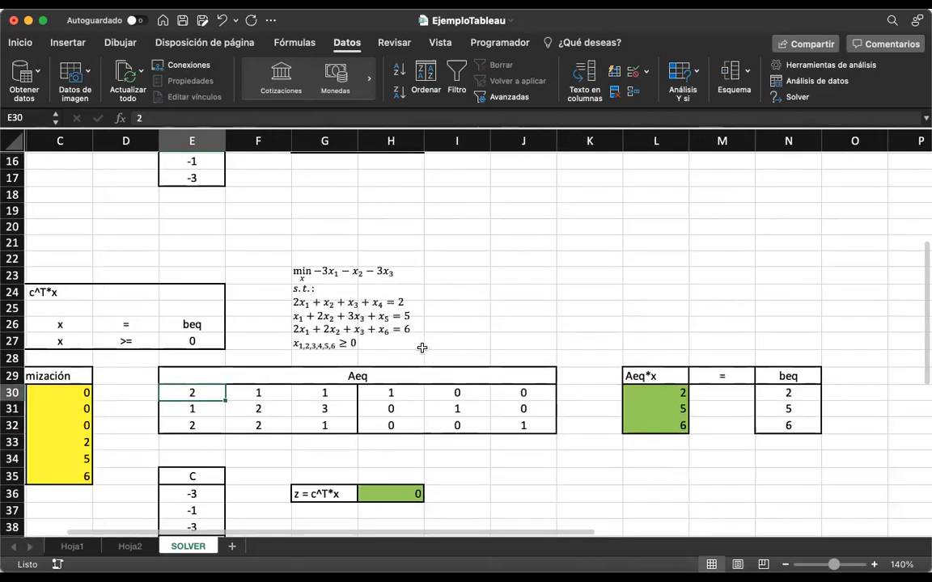
scroll(422, 347, "down", 2)
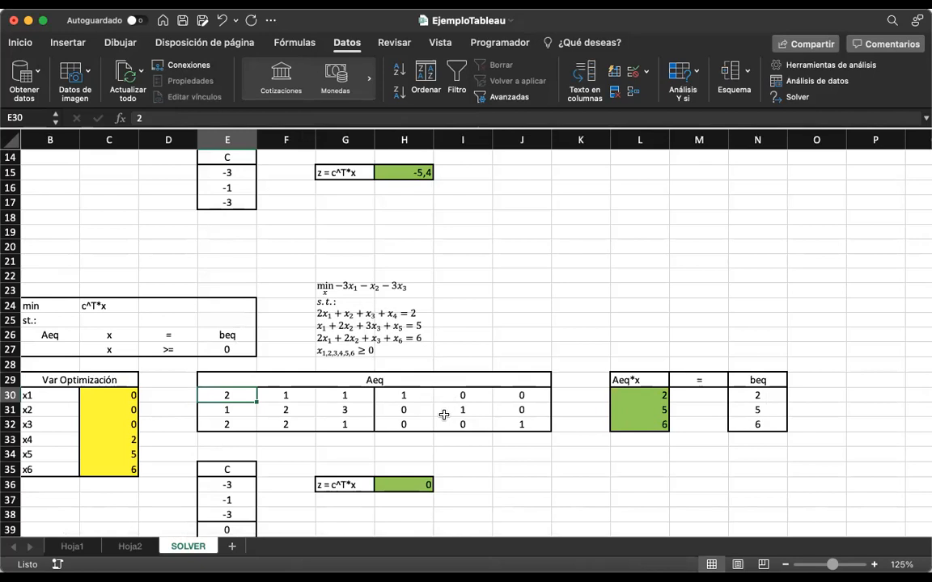
scroll(412, 408, "down", 3)
scroll(412, 407, "right", 1)
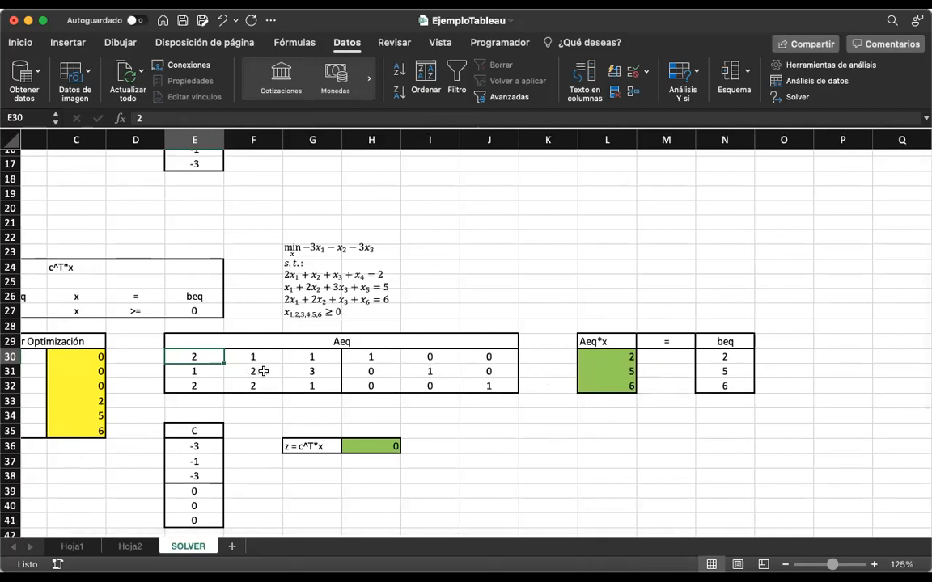
scroll(417, 382, "down", 1)
scroll(416, 382, "right", 1)
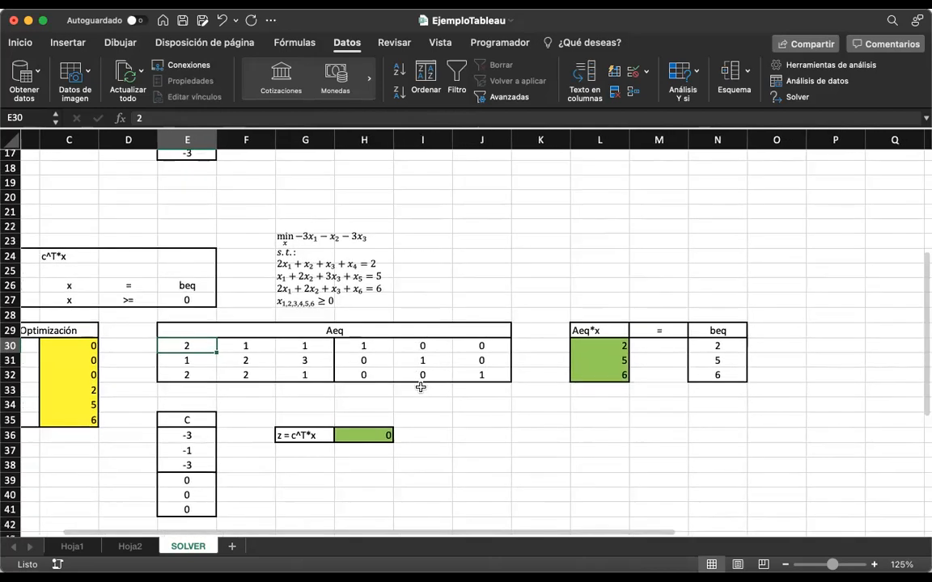
left_click(614, 347)
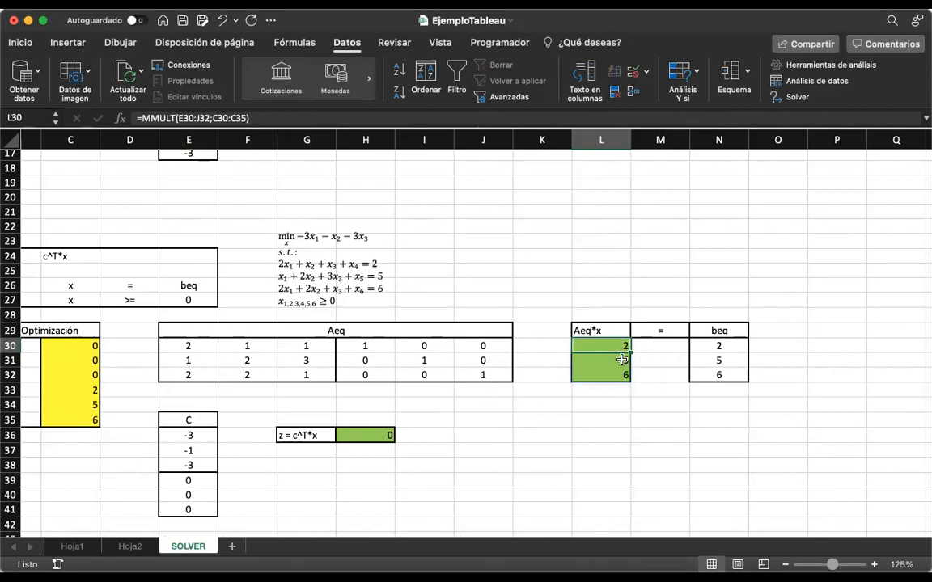
- Examine the beq values, the z = c^T*x formula in H36 and the zero cost coefficients in E39:E41
left_click(717, 345)
scroll(698, 375, "up", 5)
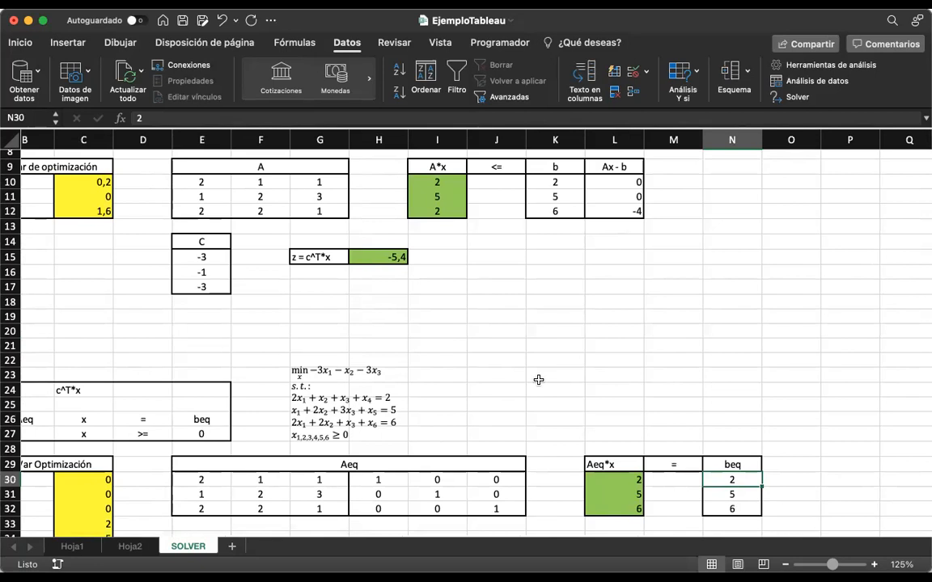
scroll(539, 380, "down", 5)
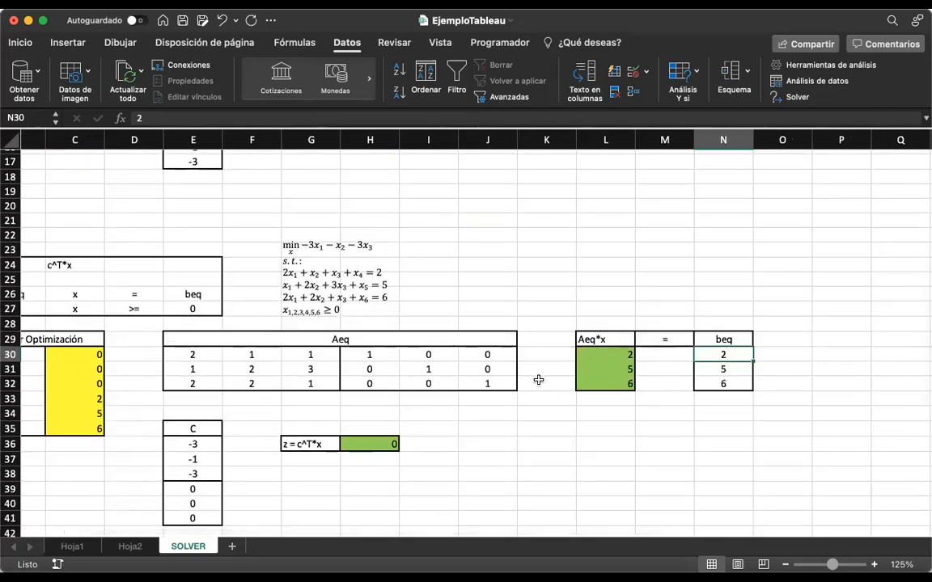
scroll(539, 379, "down", 5)
scroll(539, 380, "left", 2)
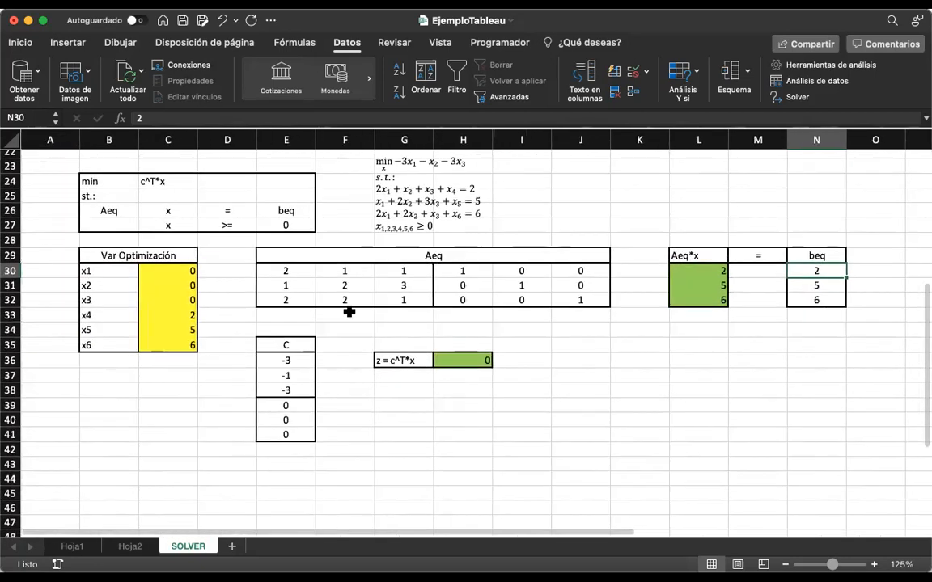
left_click(463, 361)
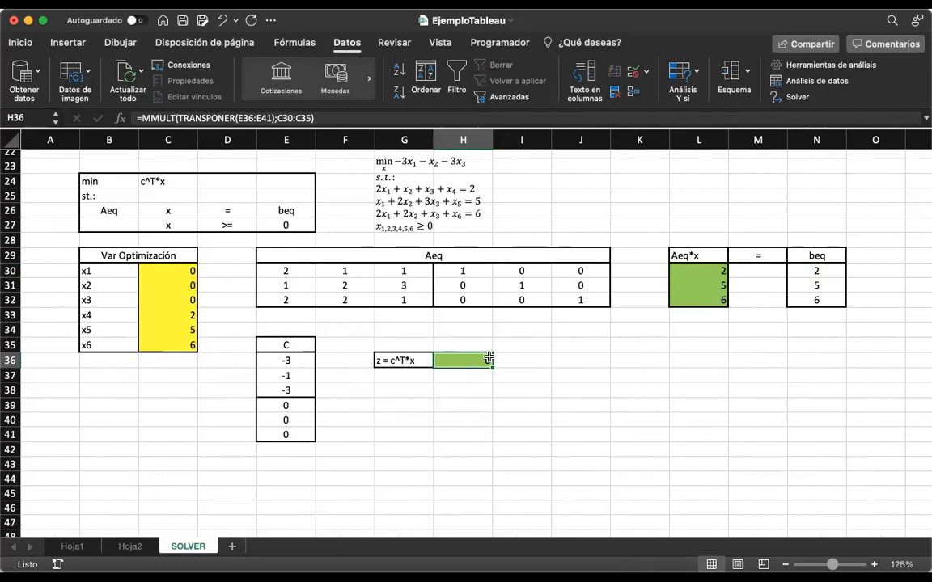
mouse_move(289, 365)
left_mouse_down()
mouse_move(281, 431)
mouse_move(246, 417)
mouse_move(250, 405)
left_mouse_up()
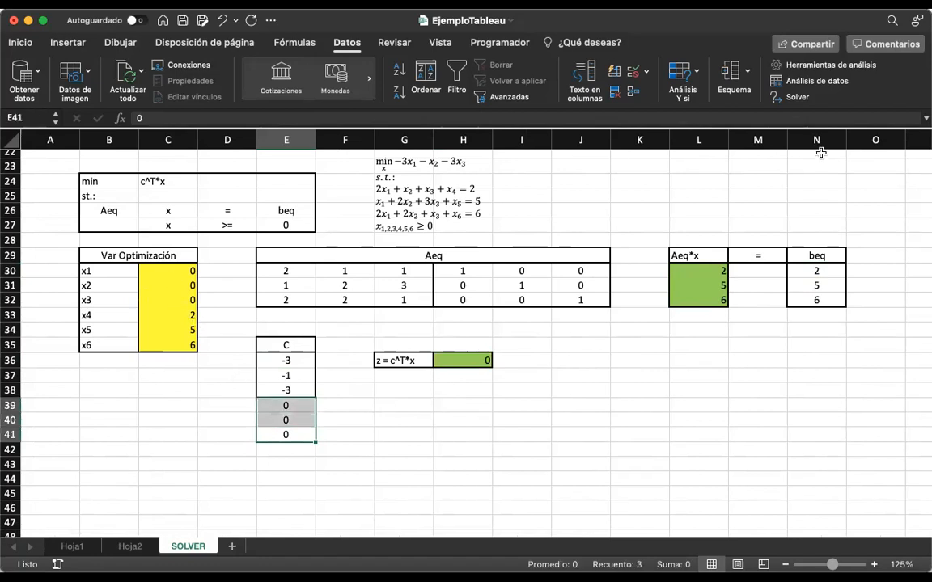
- In the Solver parameters, set the objective cell to H36 and the variable cells to C30:C35
left_click(792, 97)
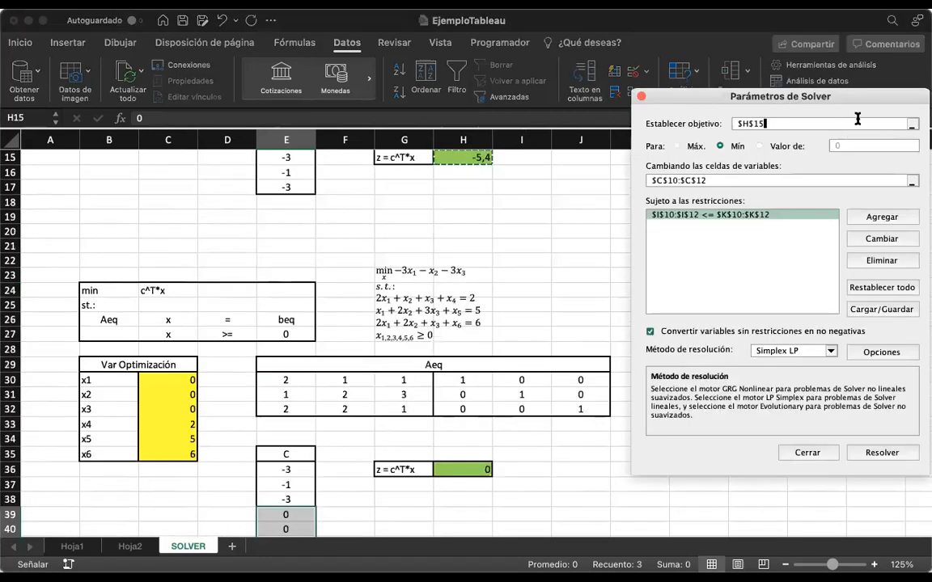
left_click(913, 124)
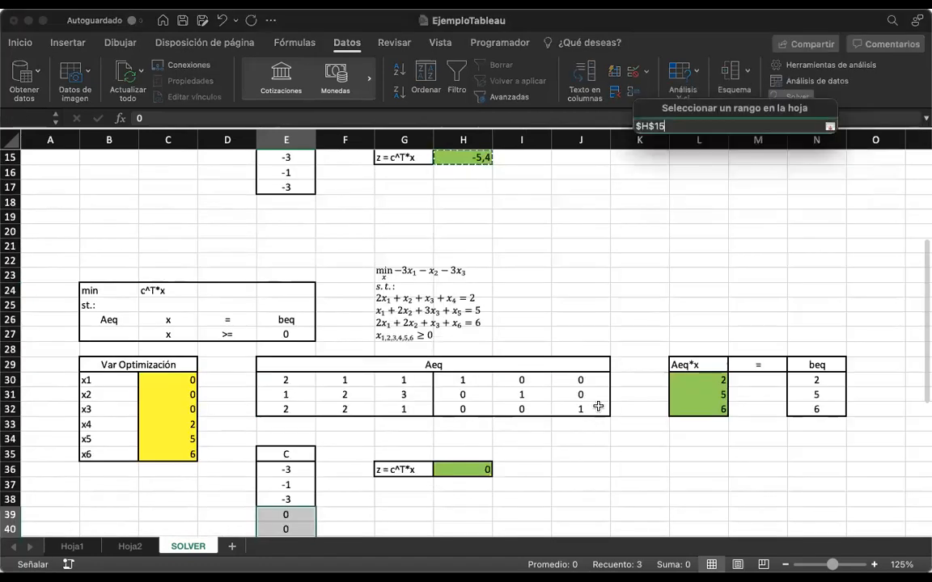
left_click(477, 469)
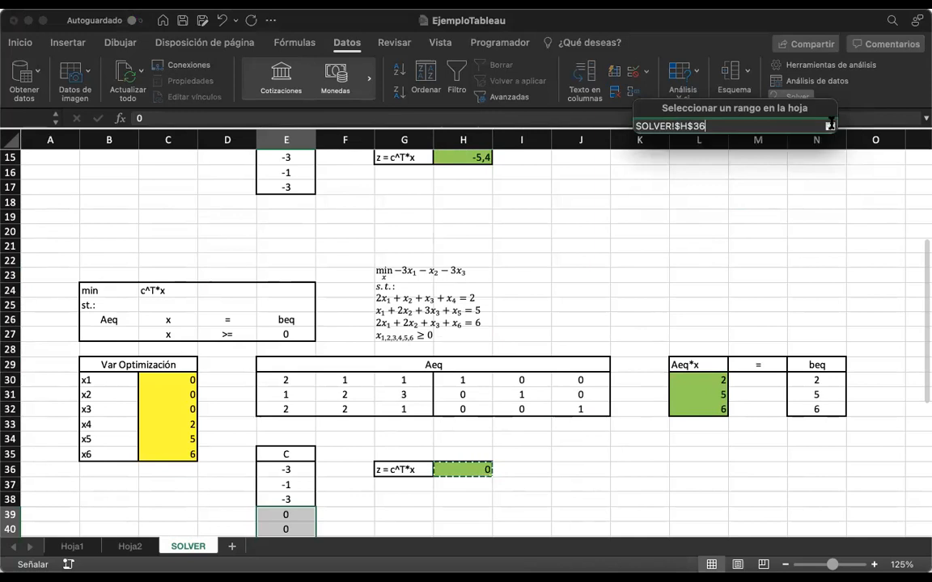
left_click(829, 125)
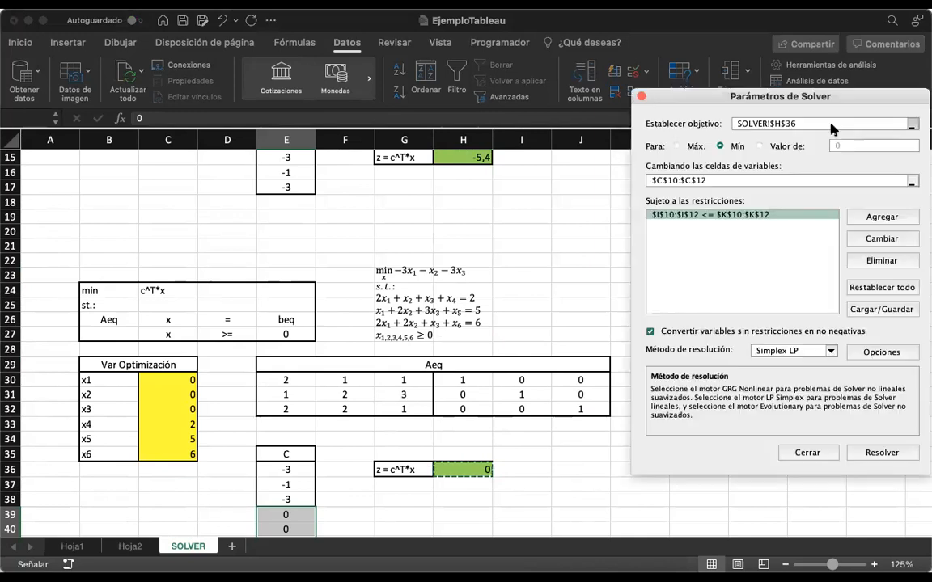
left_click(912, 180)
scroll(162, 447, "down", 3)
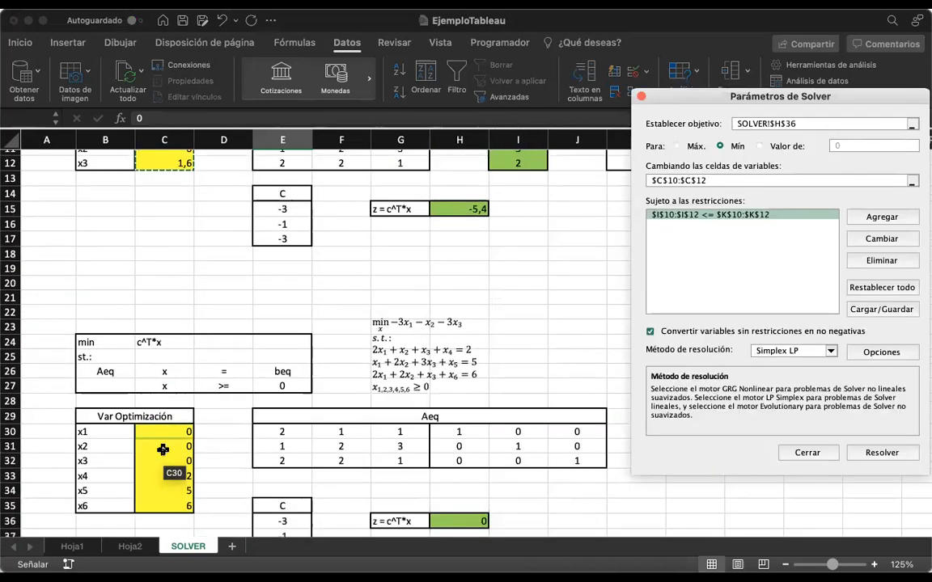
left_click_drag(173, 368, 164, 435)
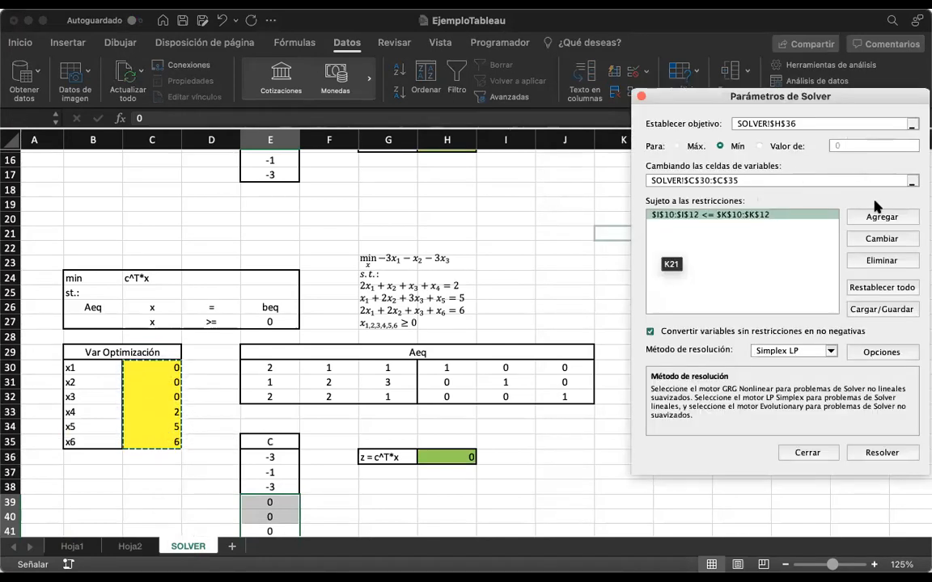
- Replace the existing Solver constraint with the equality constraint L30:L32 = N30:N32
left_click(768, 219)
left_click(904, 259)
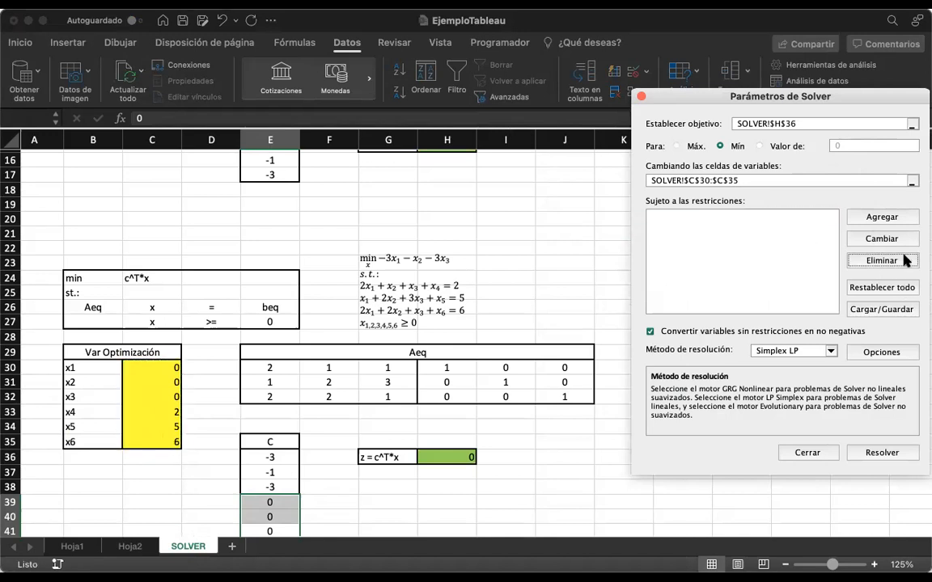
left_click(884, 218)
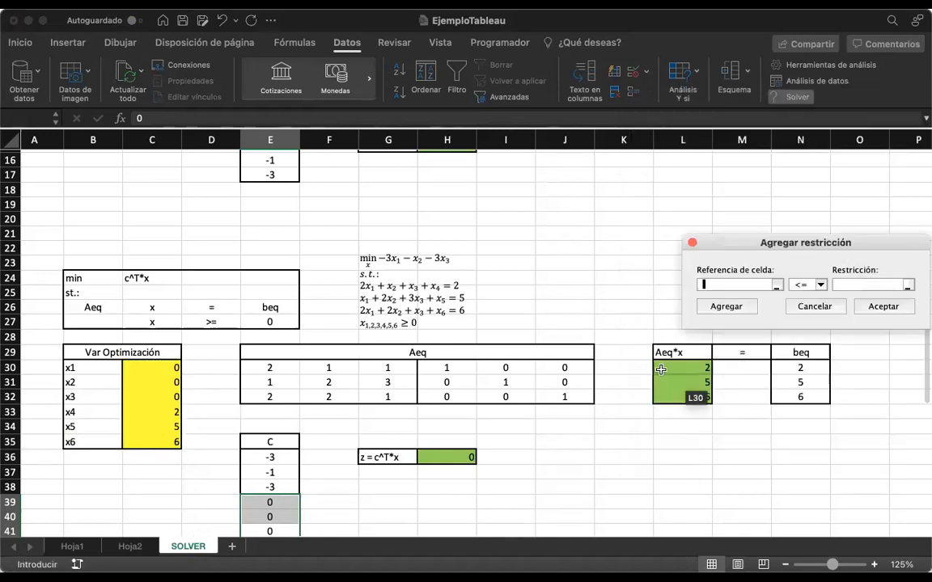
left_click_drag(677, 369, 684, 396)
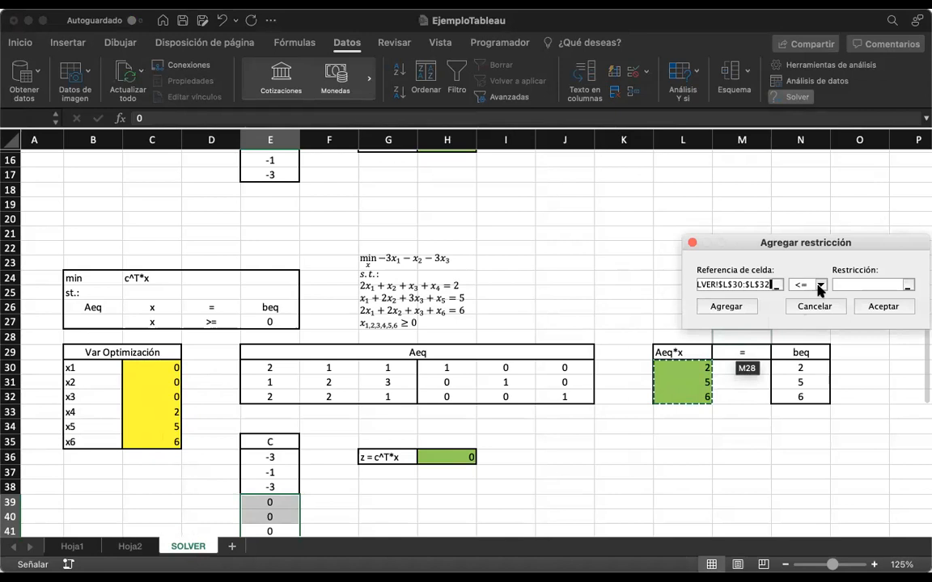
left_click(819, 286)
left_click(813, 306)
left_click_drag(797, 368, 799, 396)
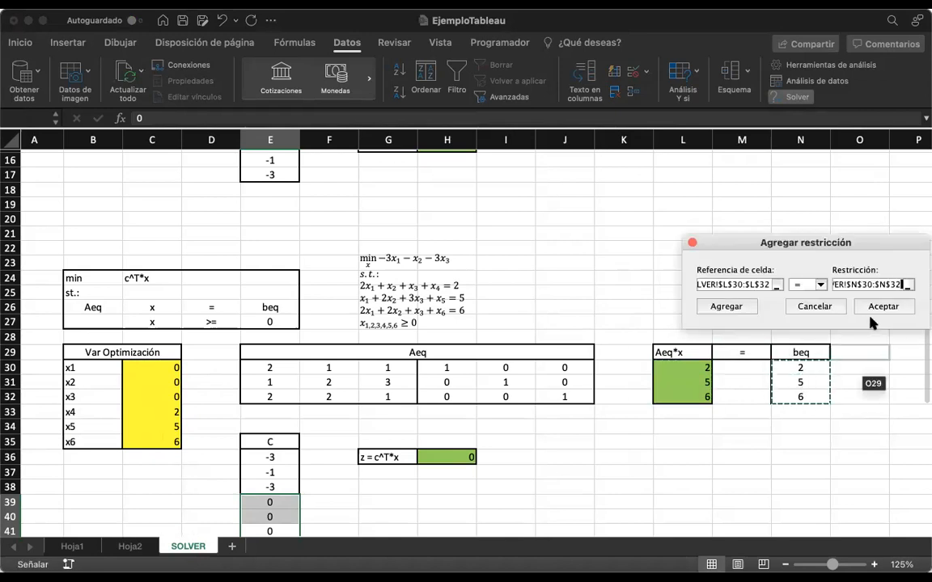
left_click(881, 308)
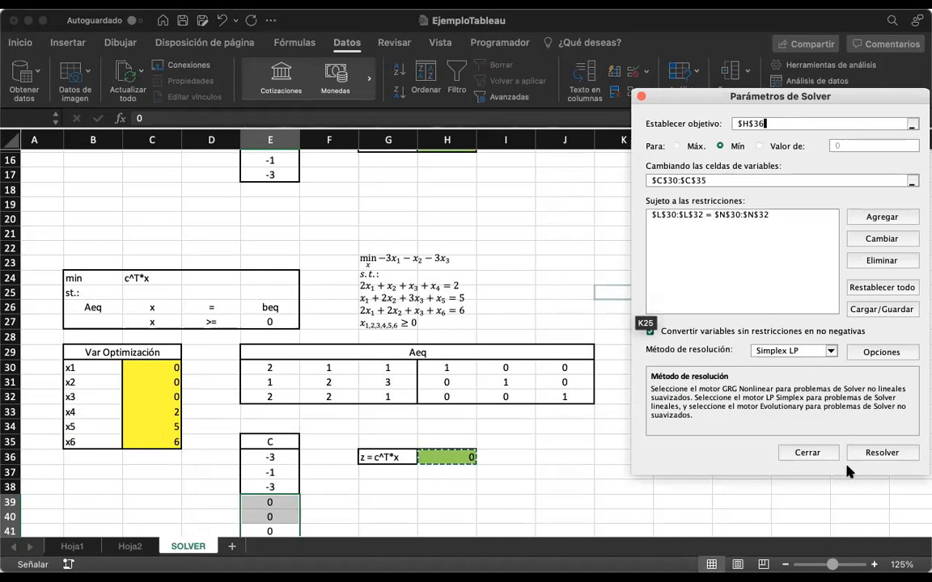
- Solve the equality-constrained minimization with Simplex LP and keep the Solver solution
left_click(873, 455)
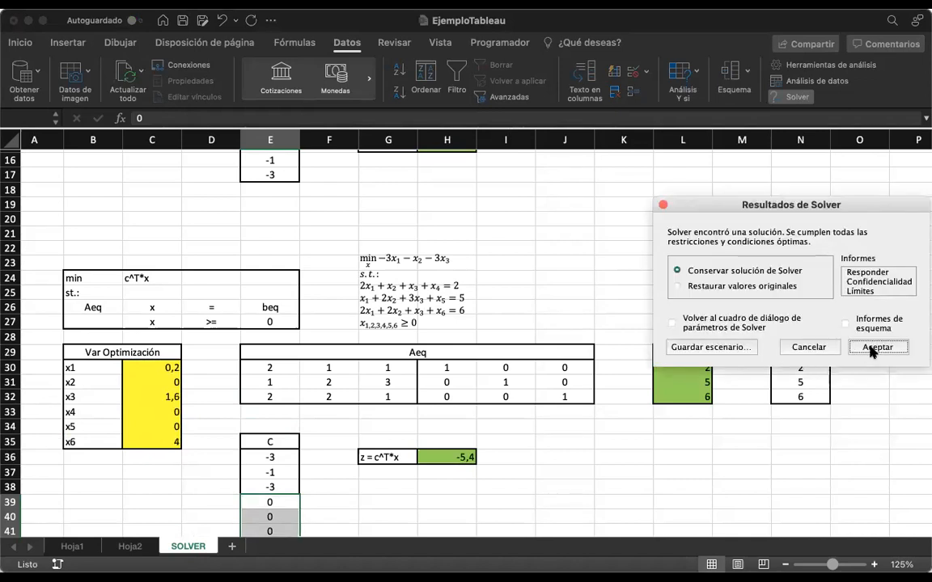
left_click(876, 347)
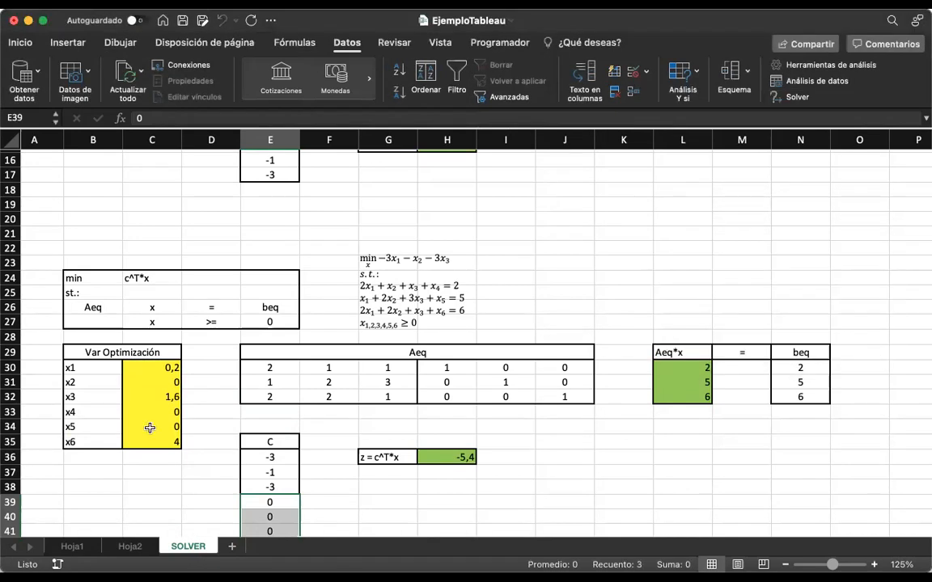
- Compare x1 to x3 in C30:C32 with the inequality formulation's solution in C10:C12, and review slack variables x4 to x6
scroll(150, 428, "down", 1)
scroll(149, 428, "down", 2)
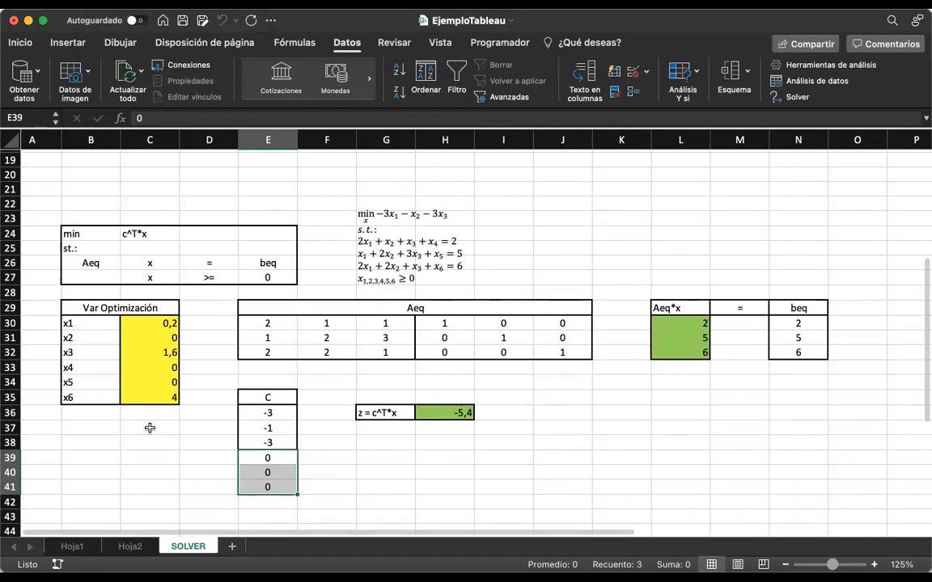
left_click(150, 428)
left_click(168, 323)
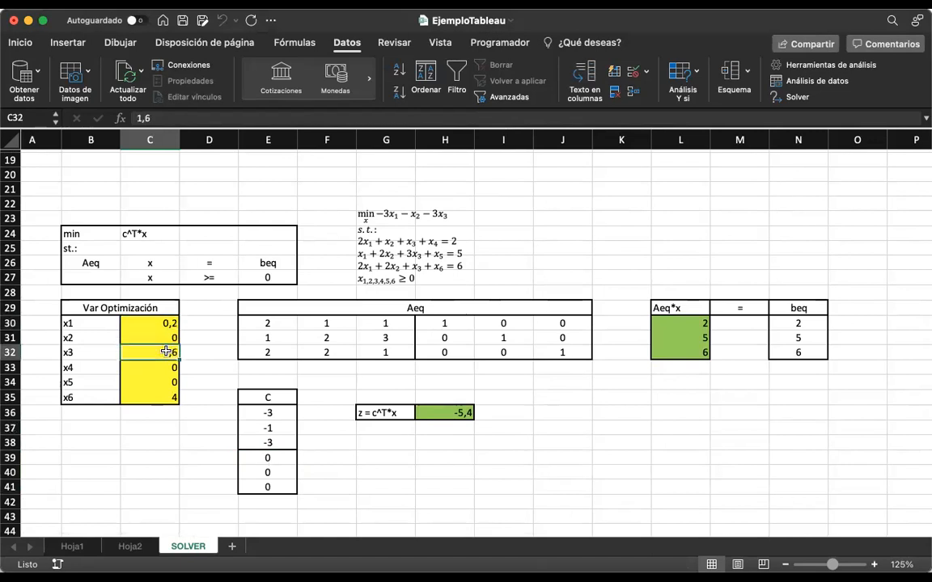
left_click_drag(162, 323, 166, 352)
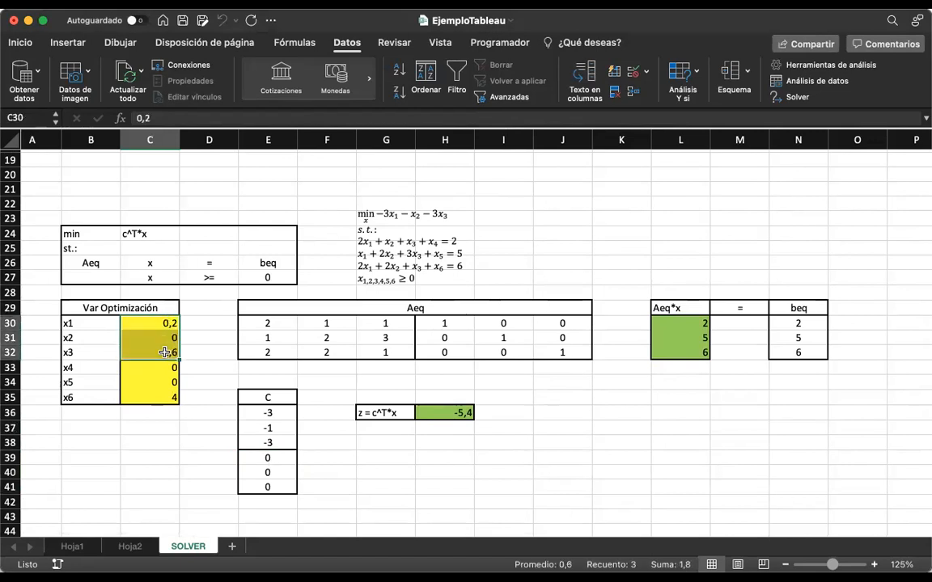
scroll(159, 368, "up", 5)
scroll(159, 368, "up", 4)
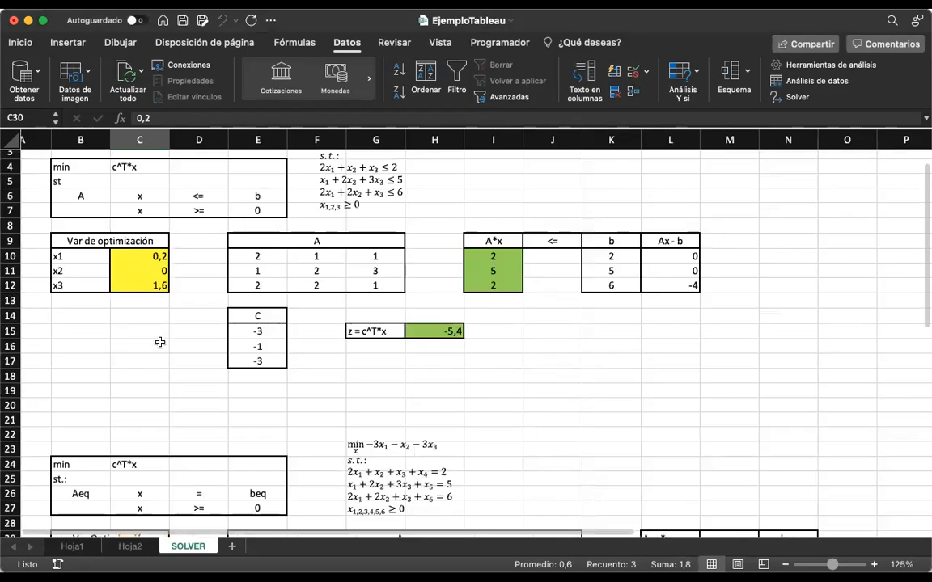
scroll(159, 353, "down", 5)
scroll(159, 352, "down", 3)
left_click(156, 398)
left_click_drag(156, 398, 146, 368)
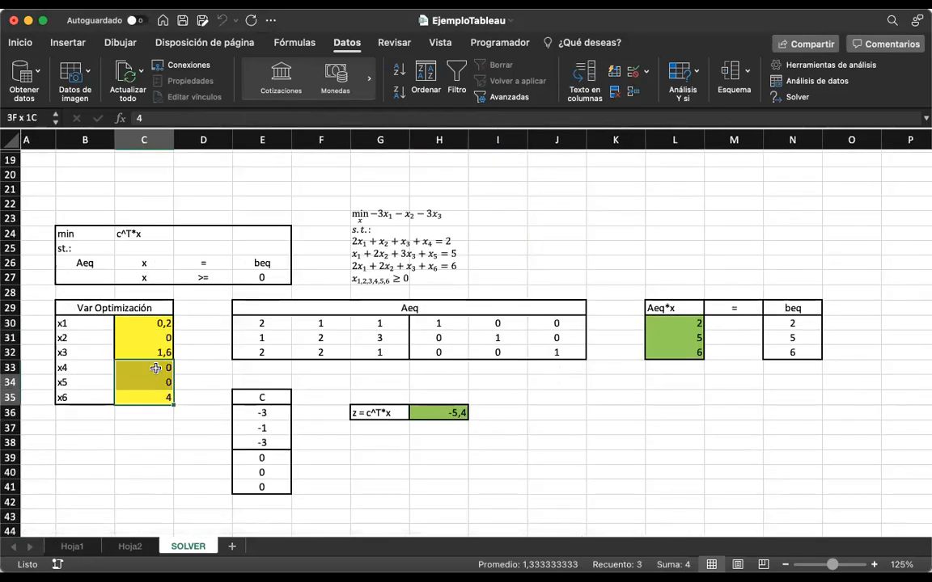
- Check the slack variable values against x4, x5 and x6 in the OPTIMA table on Hoja1
left_click(72, 547)
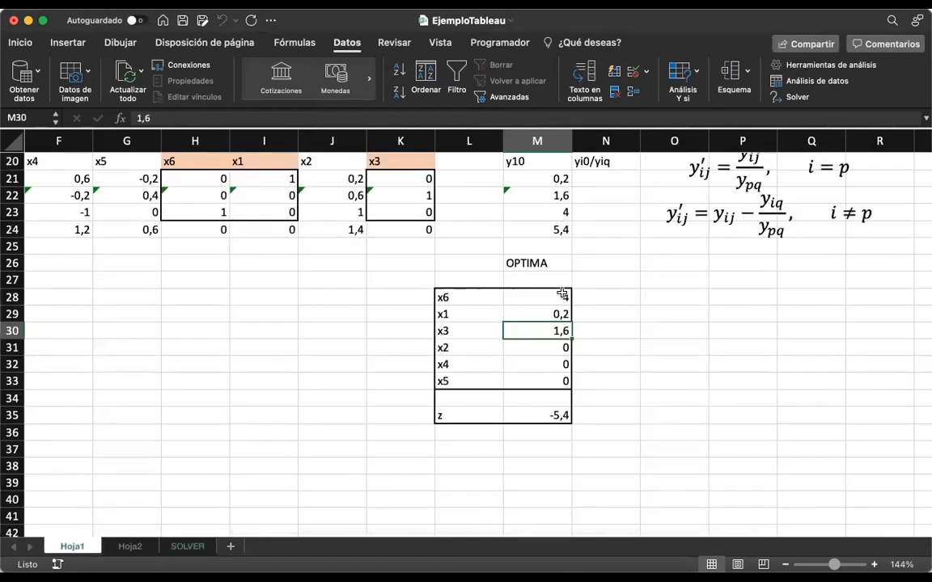
left_click(558, 297)
scroll(479, 298, "right", 1)
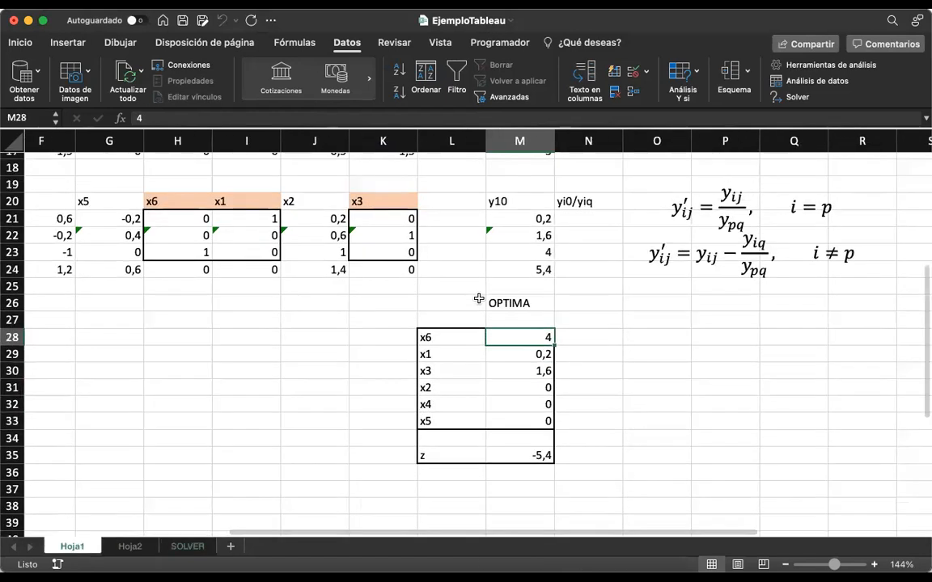
scroll(478, 298, "down", 1)
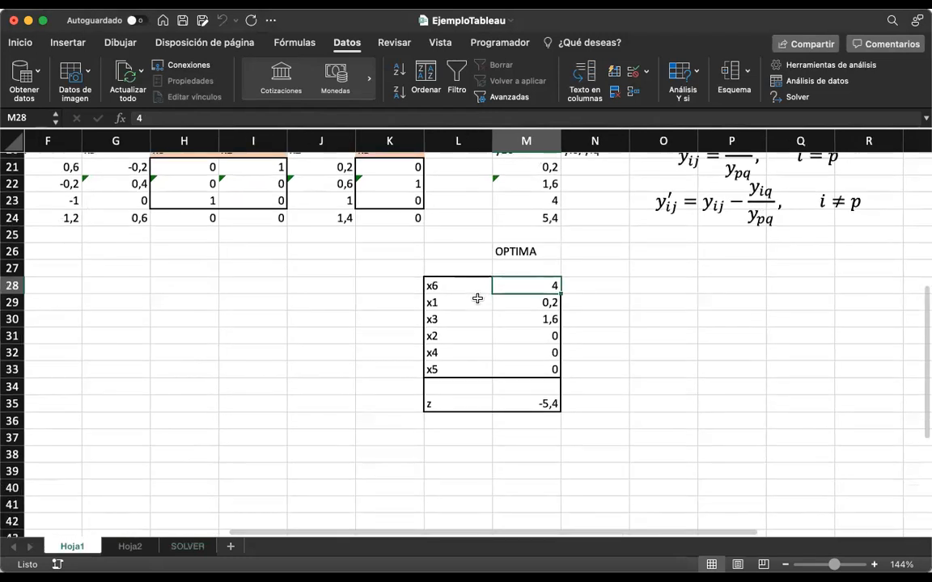
- On the SOLVER sheet, compare slack x6 in C35 with Ax - b in L12 and the third constraint 2x1 + 2x2 + x3 ≤ 6
left_click(186, 548)
scroll(326, 327, "up", 5)
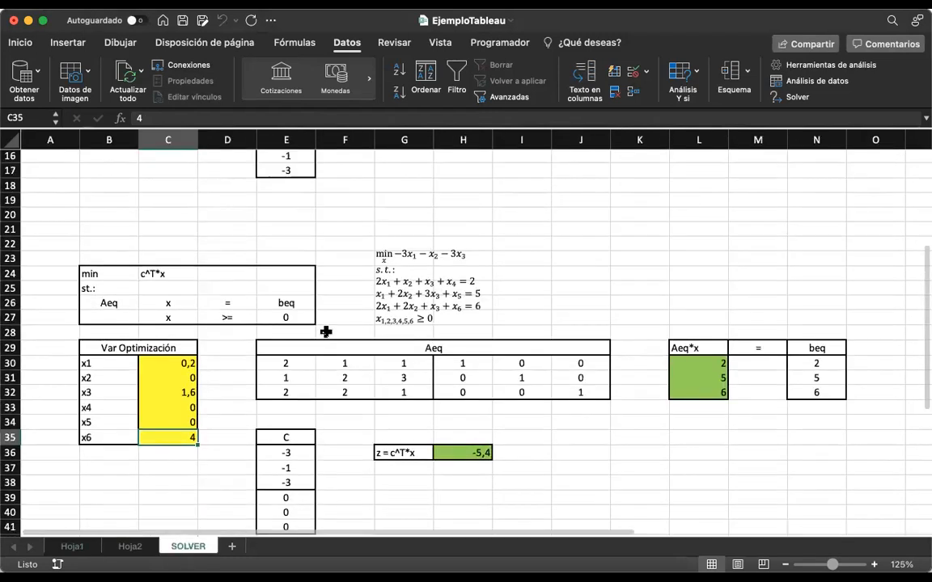
scroll(326, 331, "down", 2)
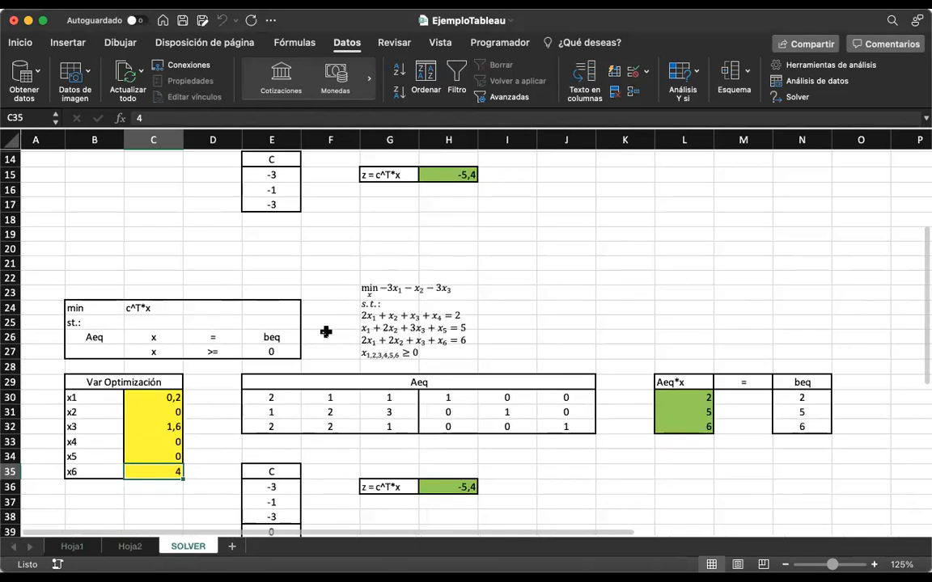
scroll(326, 332, "up", 1)
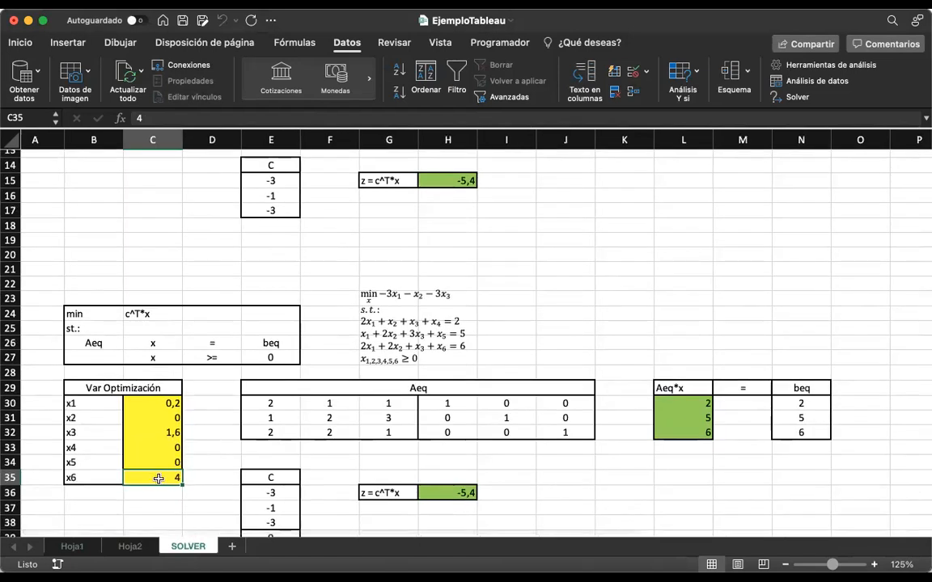
scroll(229, 423, "up", 5)
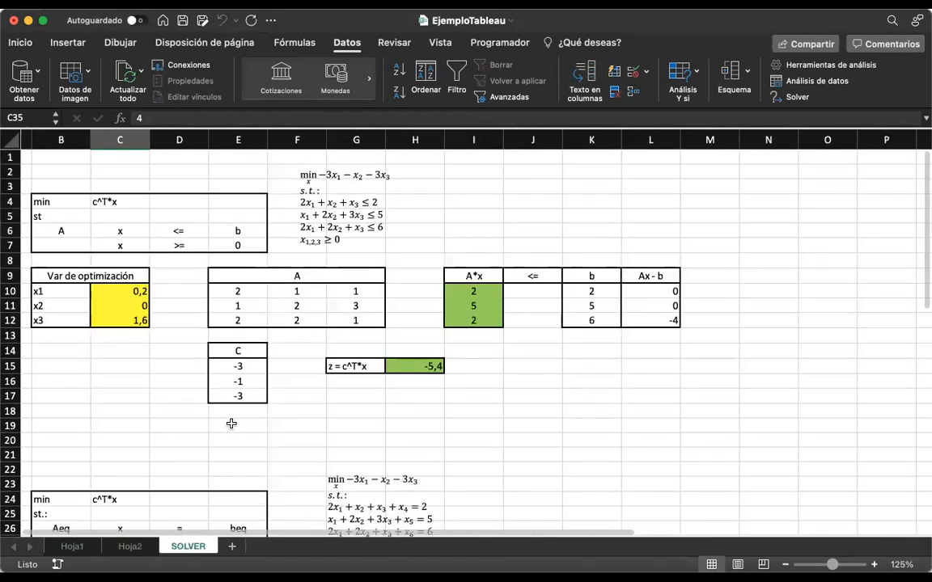
left_click(657, 317)
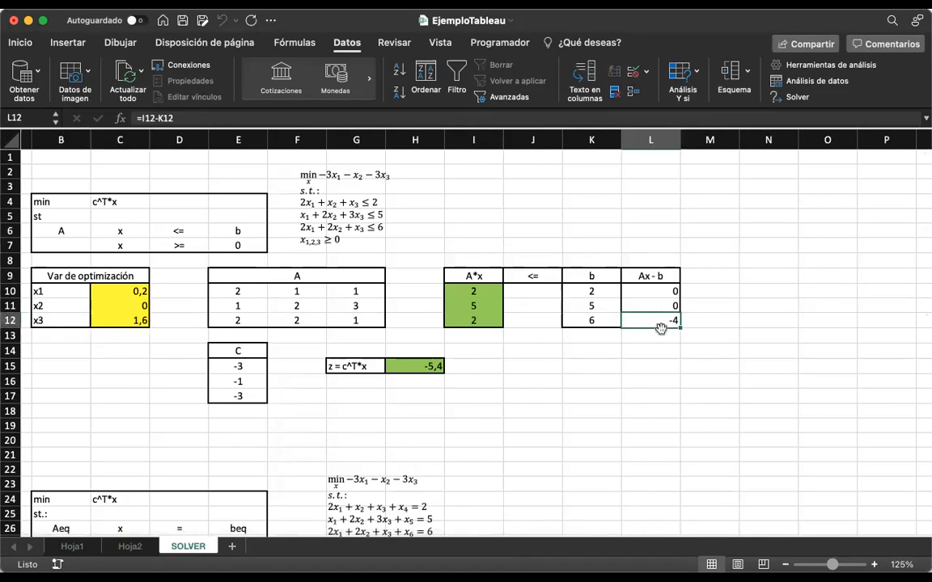
left_click(369, 229)
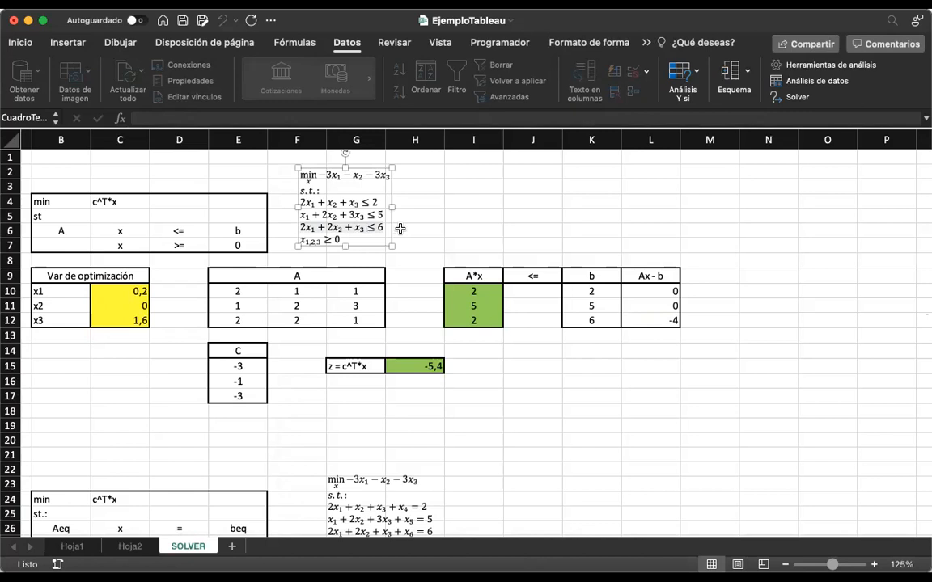
left_click(563, 372)
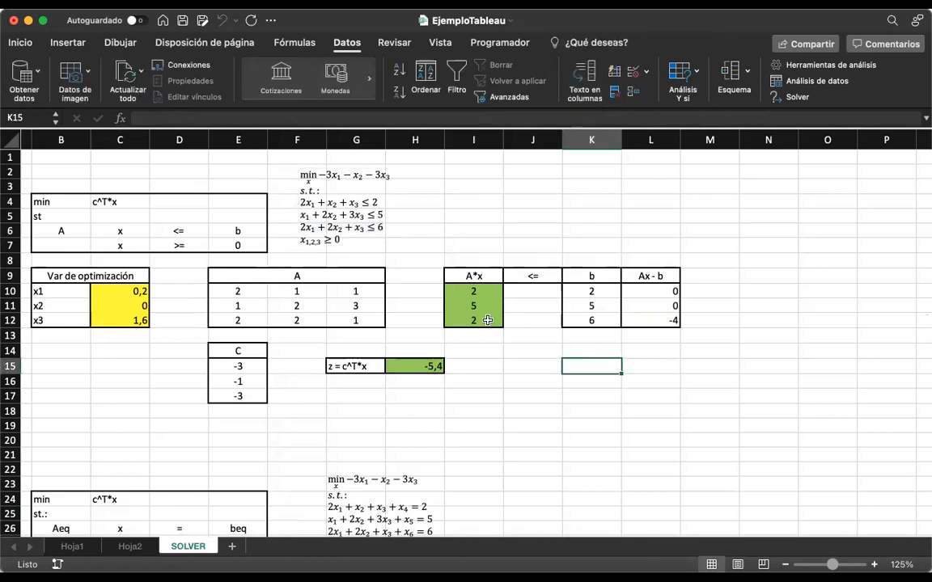
left_click(657, 322)
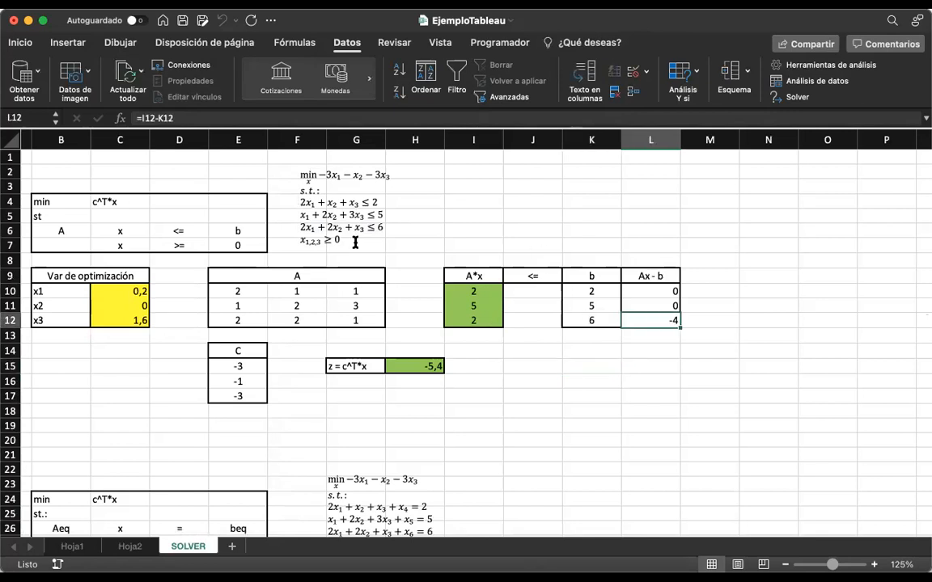
left_click_drag(301, 229, 364, 229)
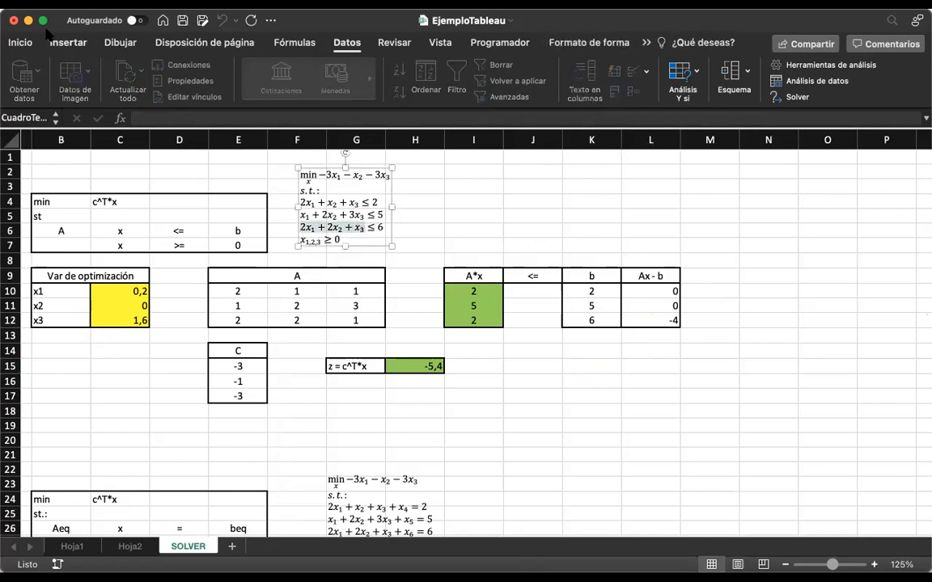
- Color the left-hand side 2x1 + 2x2 + x3 of the third inequality constraint red in the problem statement
left_click(21, 42)
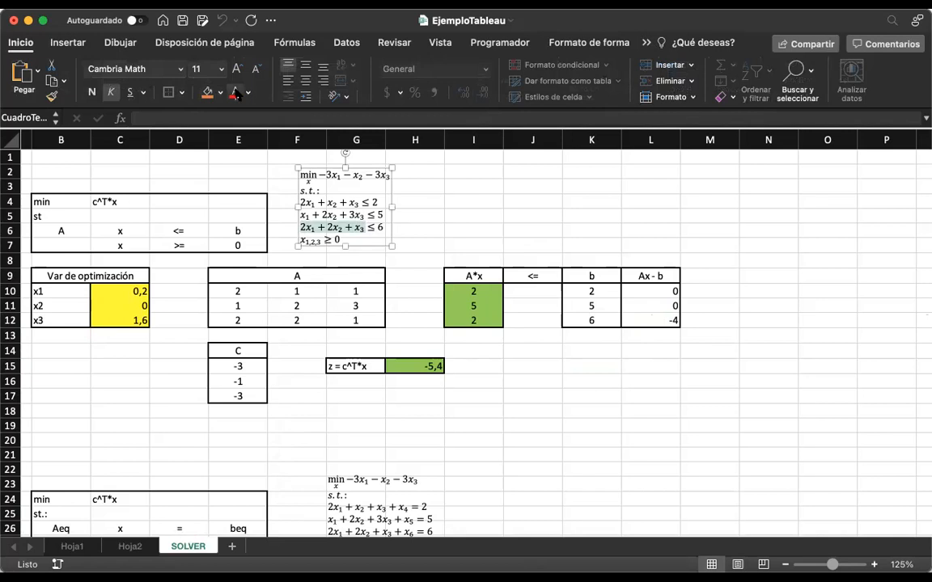
left_click(234, 92)
left_click(676, 324)
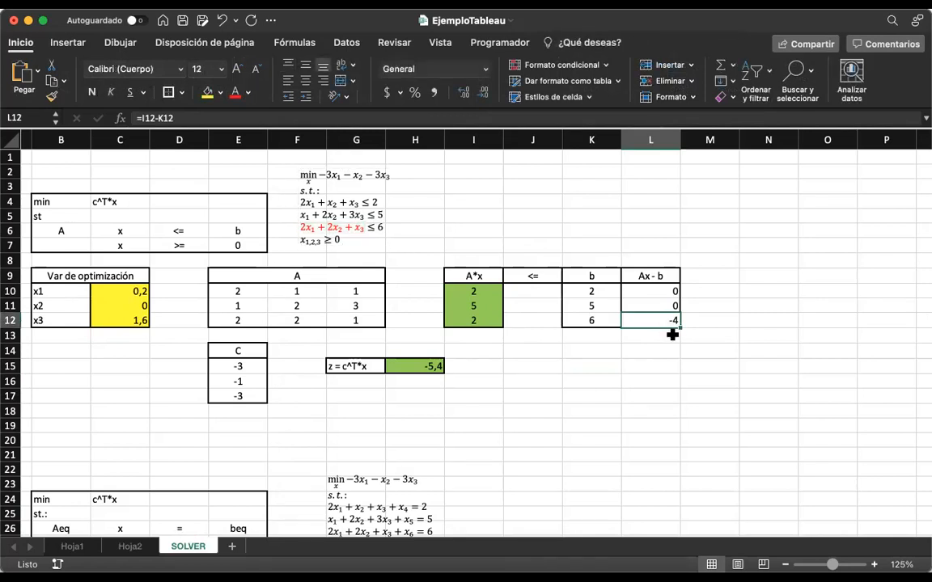
- Compare the Ax - b values in L10 and L12 with the first constraint's ≤ sign and the third constraint's left-hand side
left_click(661, 292)
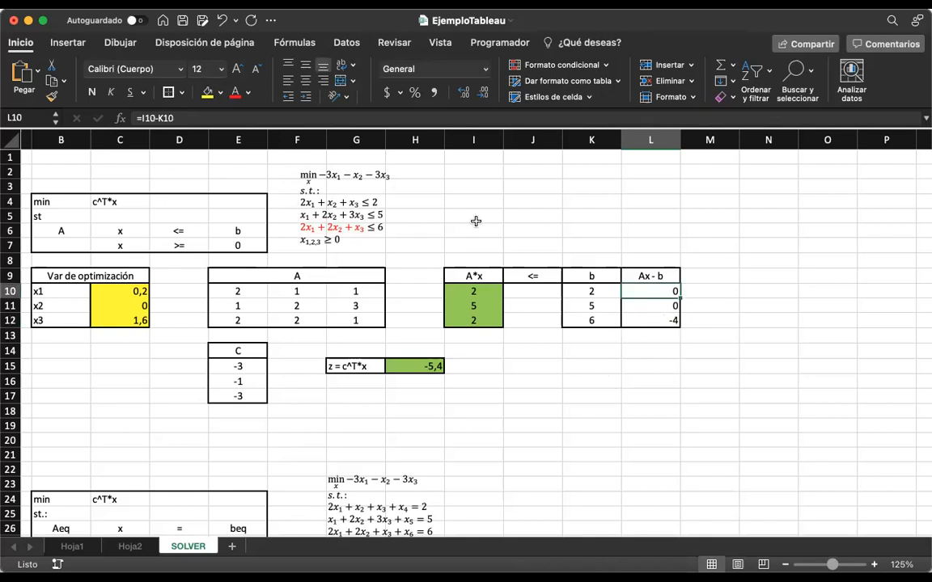
left_click(371, 204)
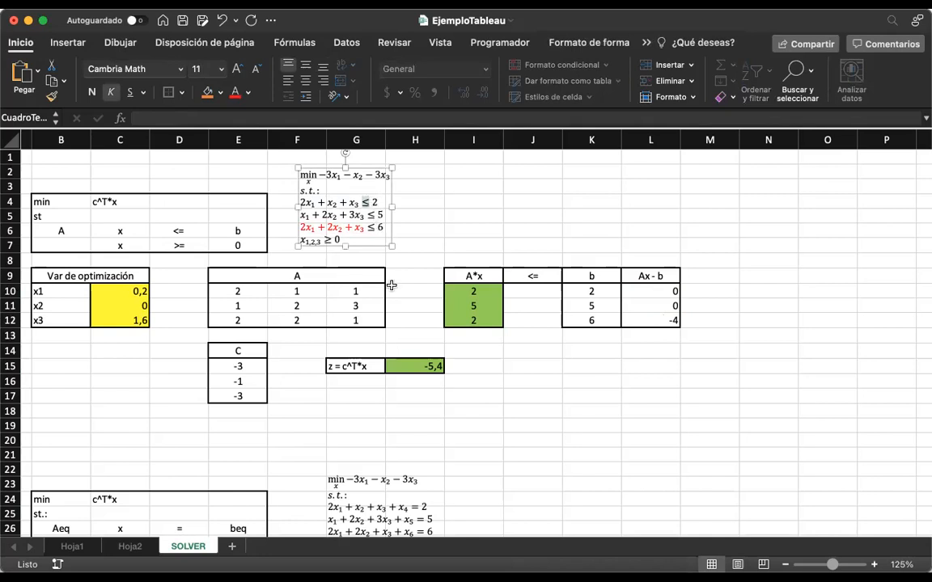
left_click(656, 322)
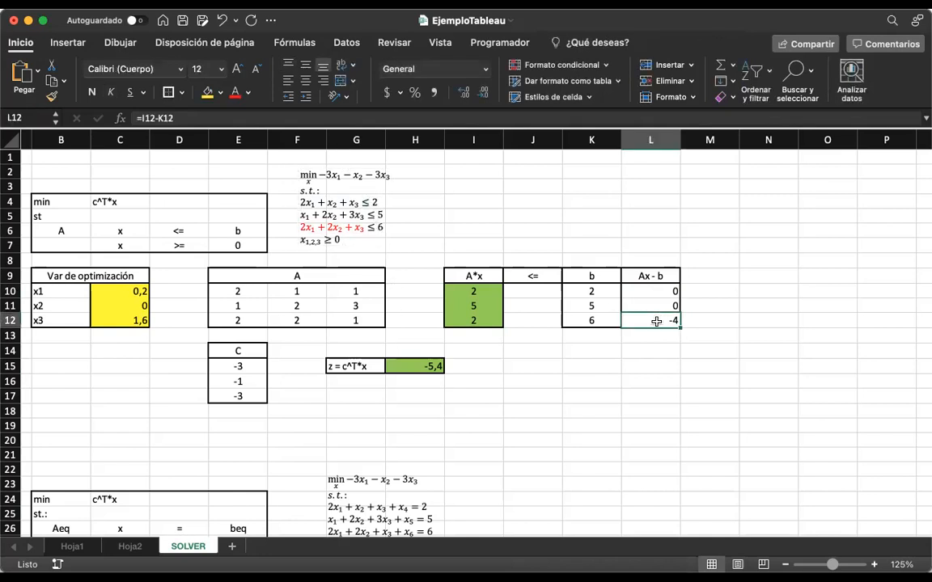
left_click(360, 232)
left_click_drag(341, 228, 306, 229)
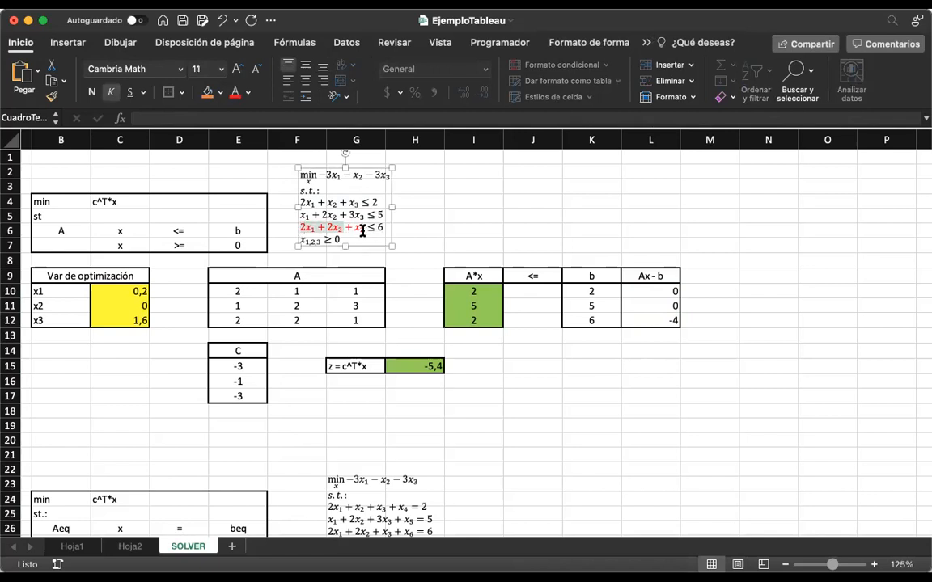
left_click_drag(363, 230, 302, 228)
- Review both formulations on the SOLVER sheet and save the EjemploTableau workbook
scroll(436, 305, "down", 3)
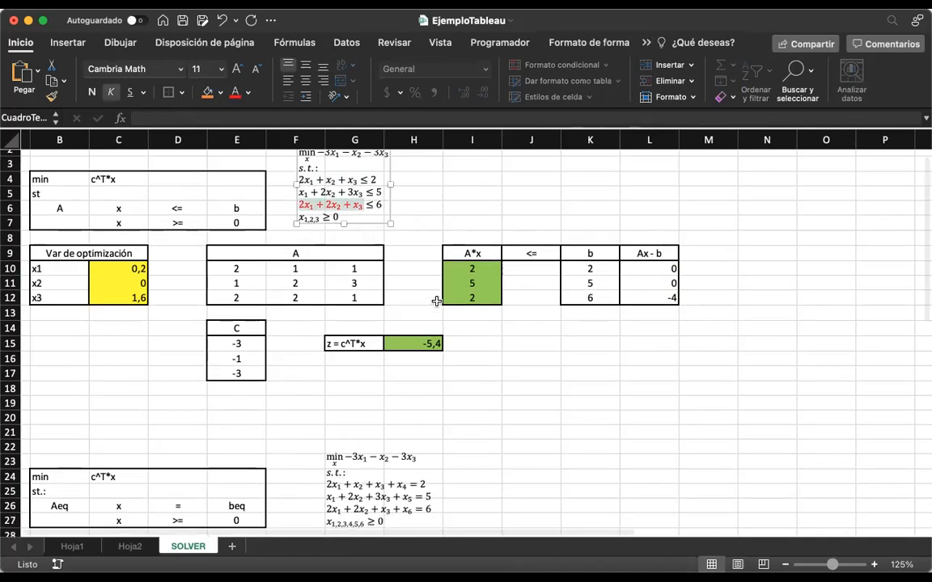
scroll(437, 304, "up", 1)
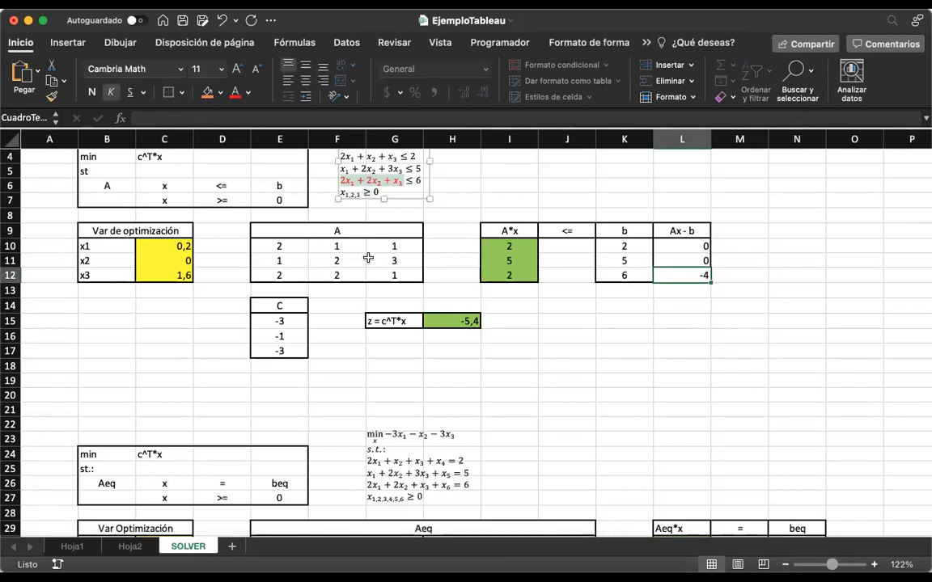
left_click(184, 21)
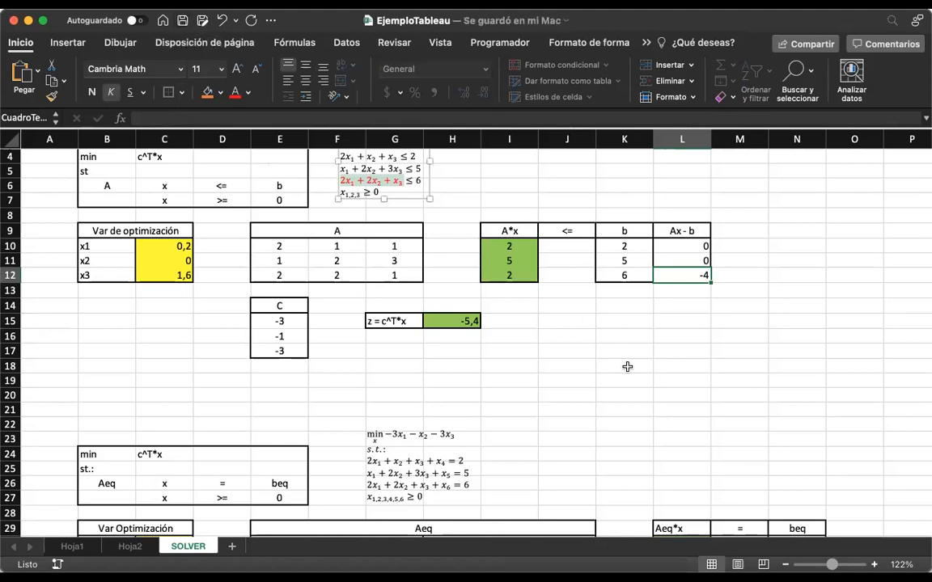